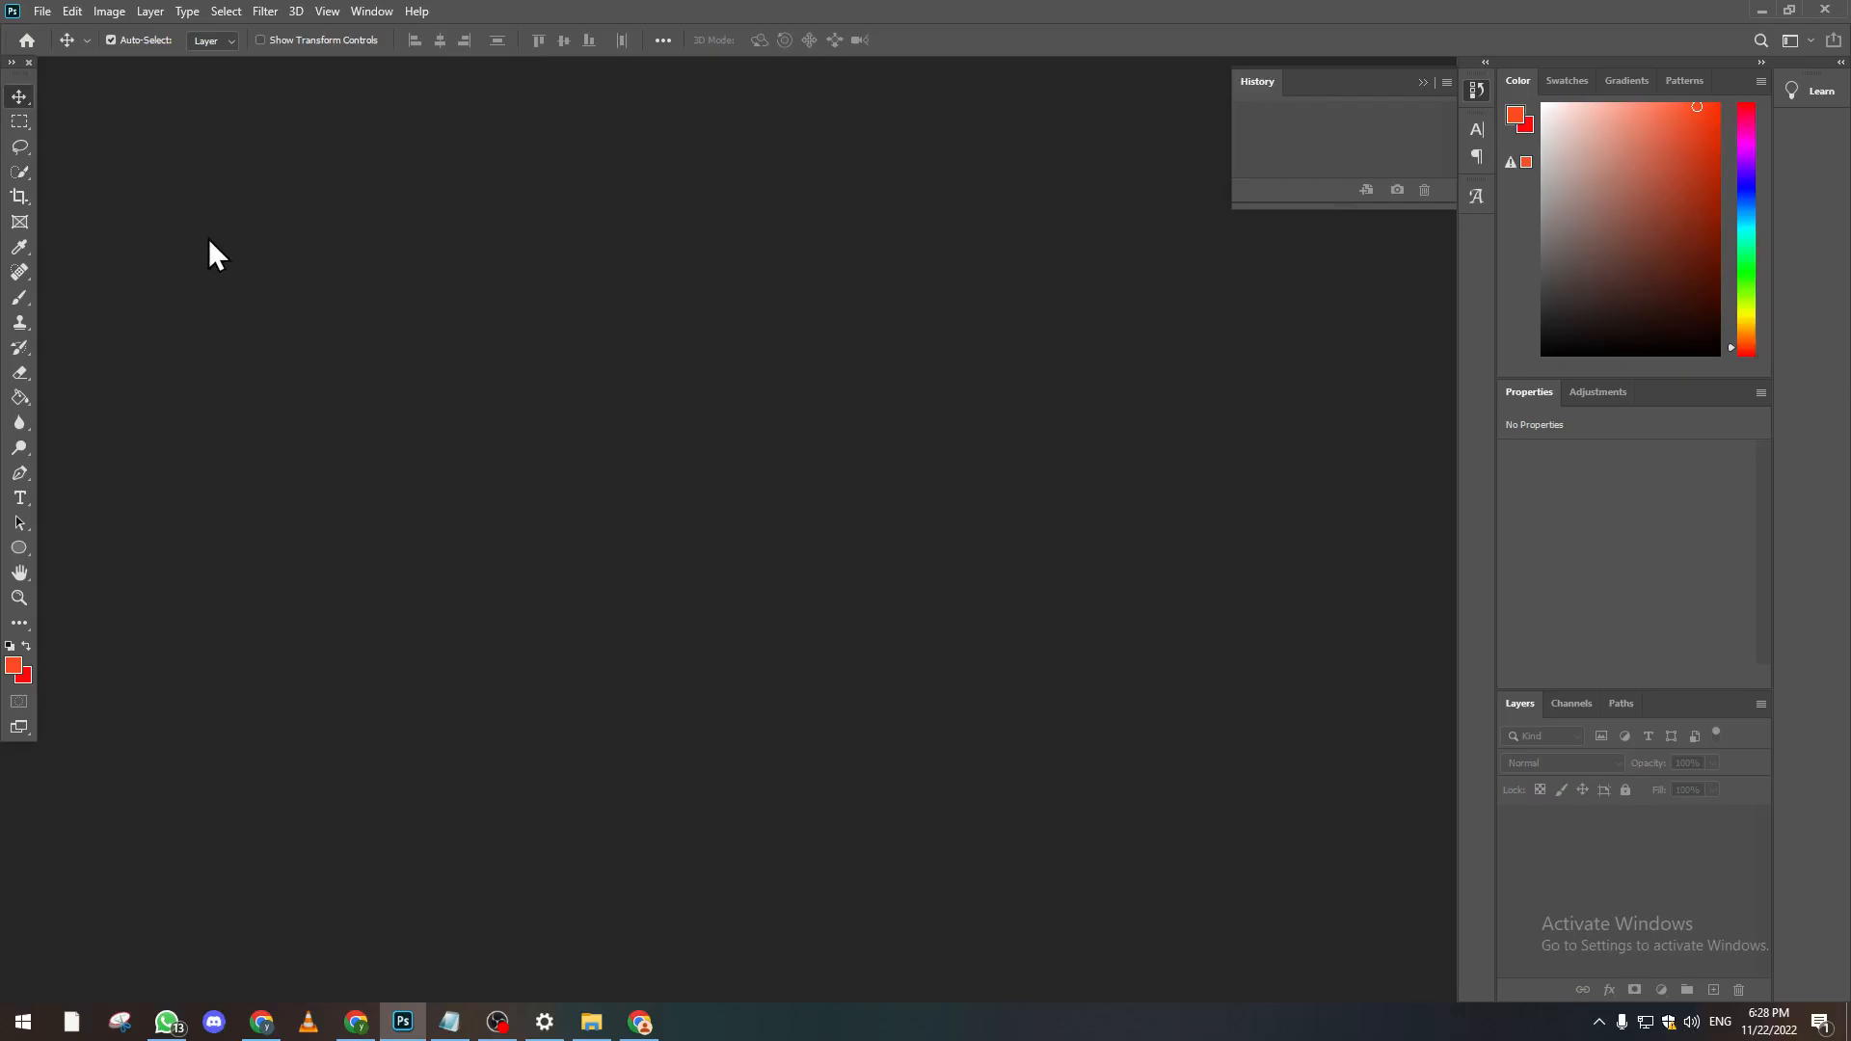
Step: Create a new 1920 x 1080 px RGB document at 300 ppi with a white background
click(40, 12)
click(63, 32)
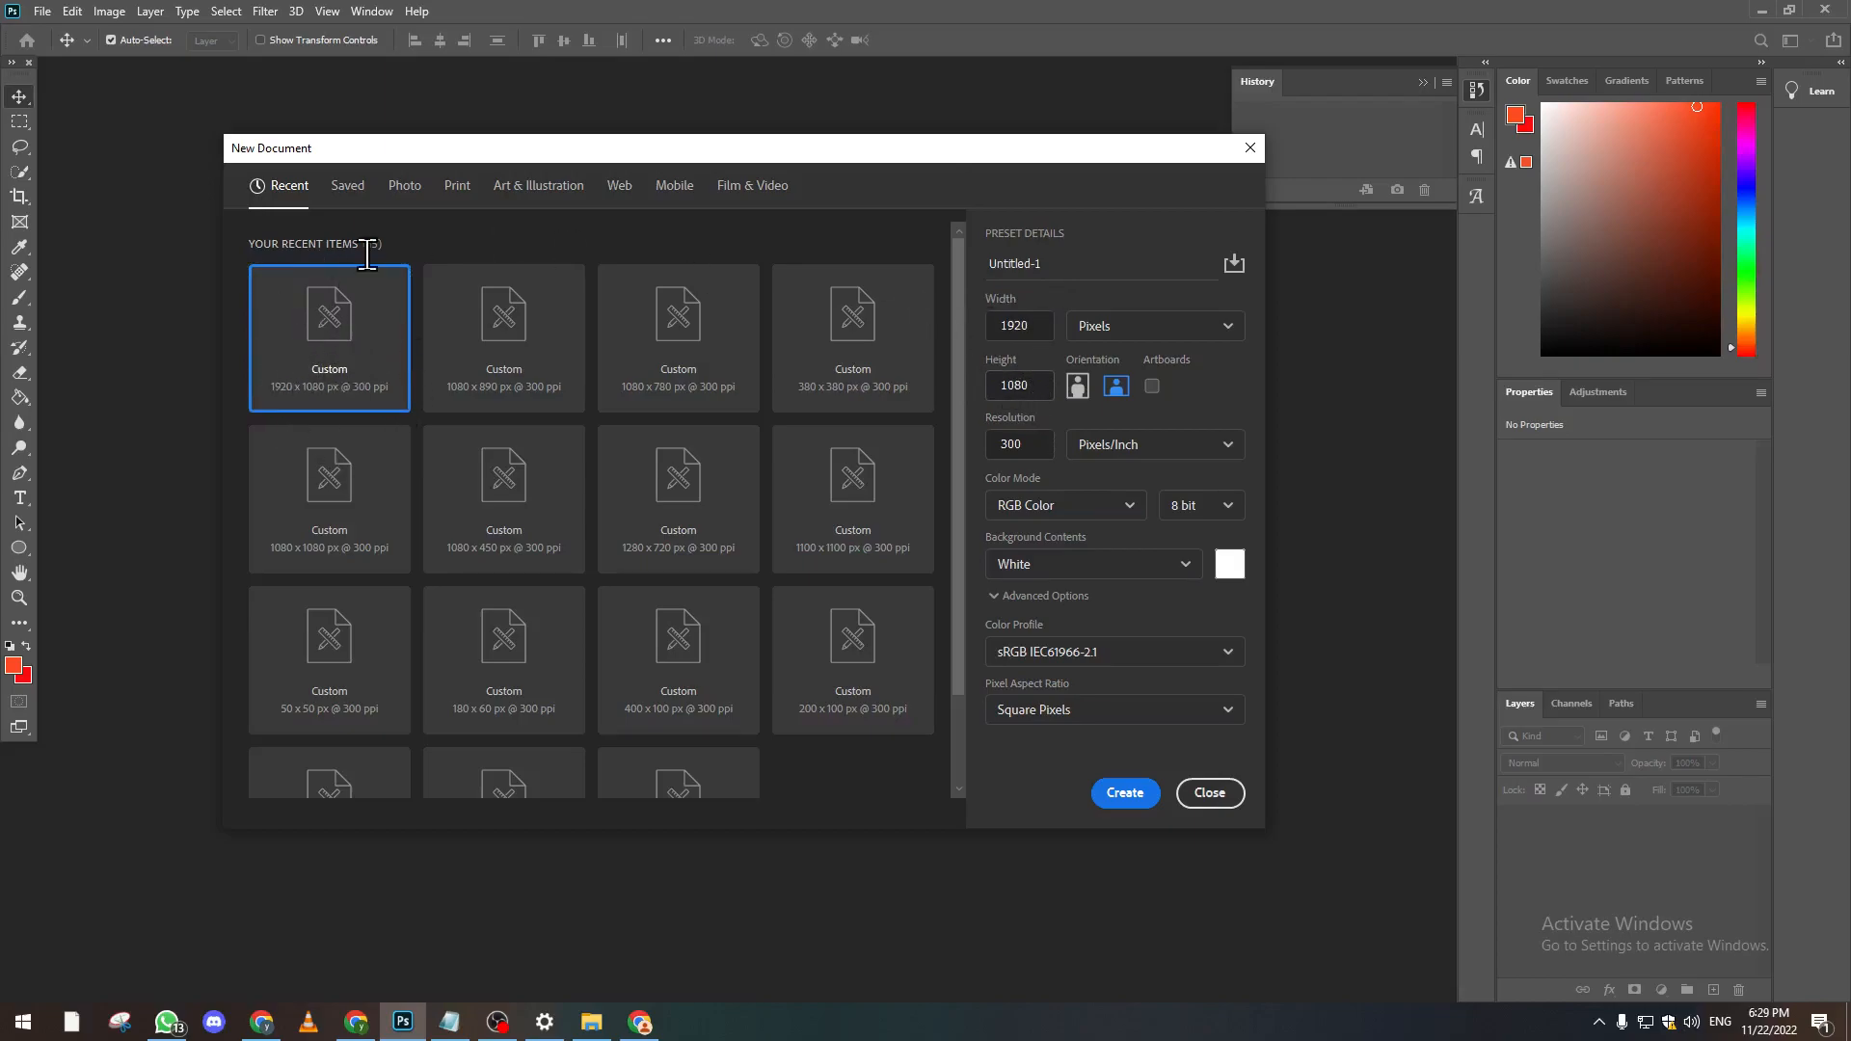
click(1130, 806)
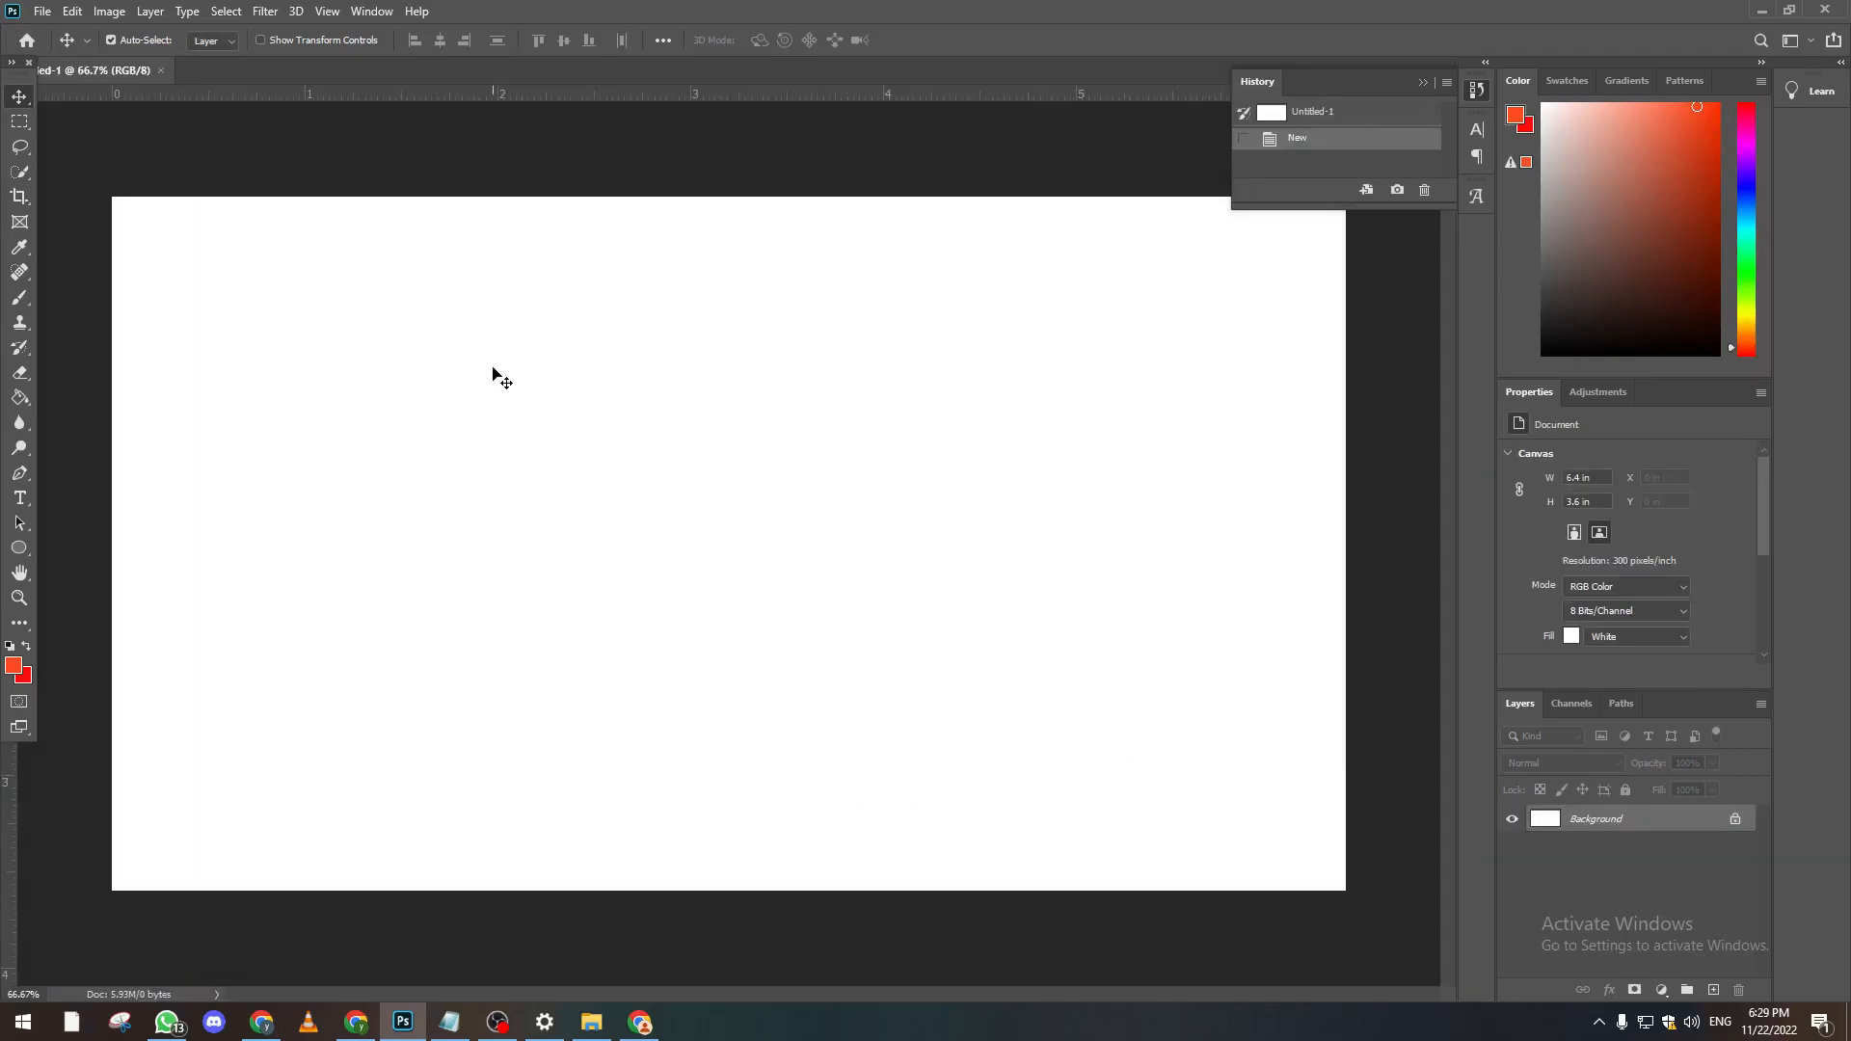
Step: Open the Yone_1 image from Downloads and move it into the new blank document as a layer
click(42, 11)
click(91, 50)
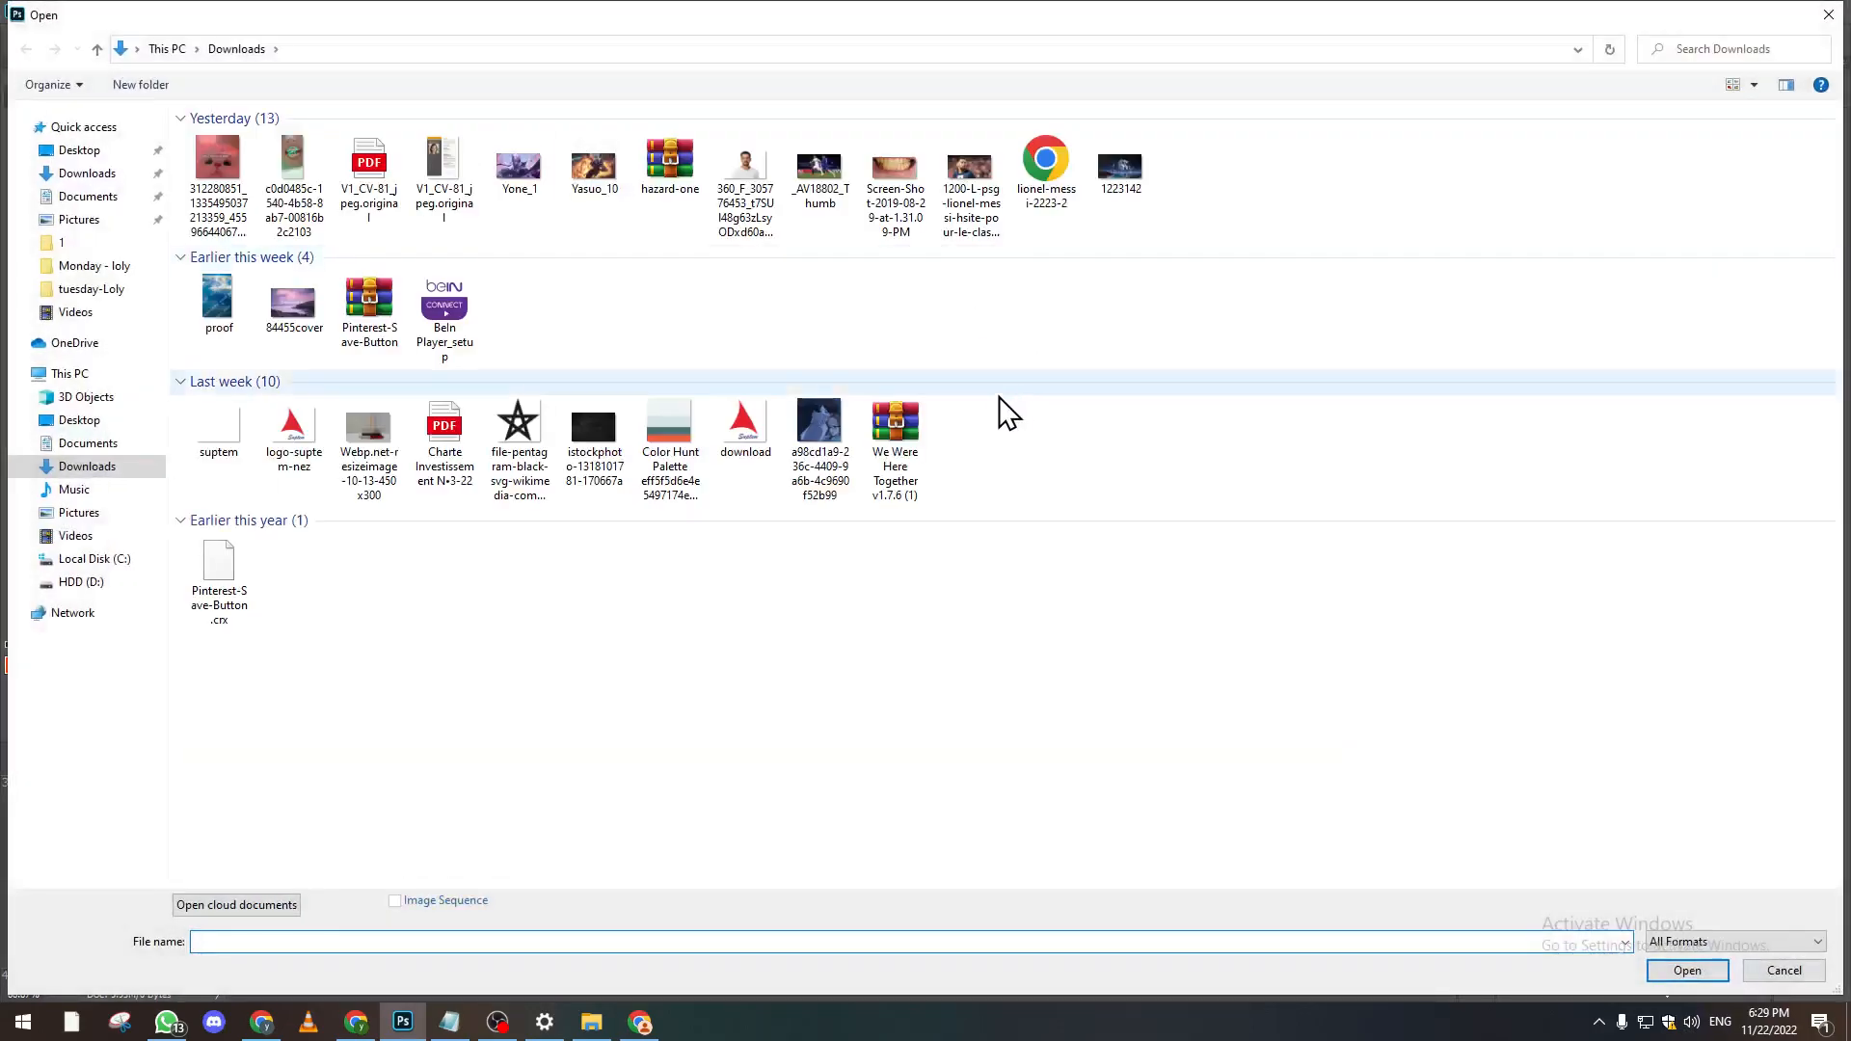
double_click(525, 173)
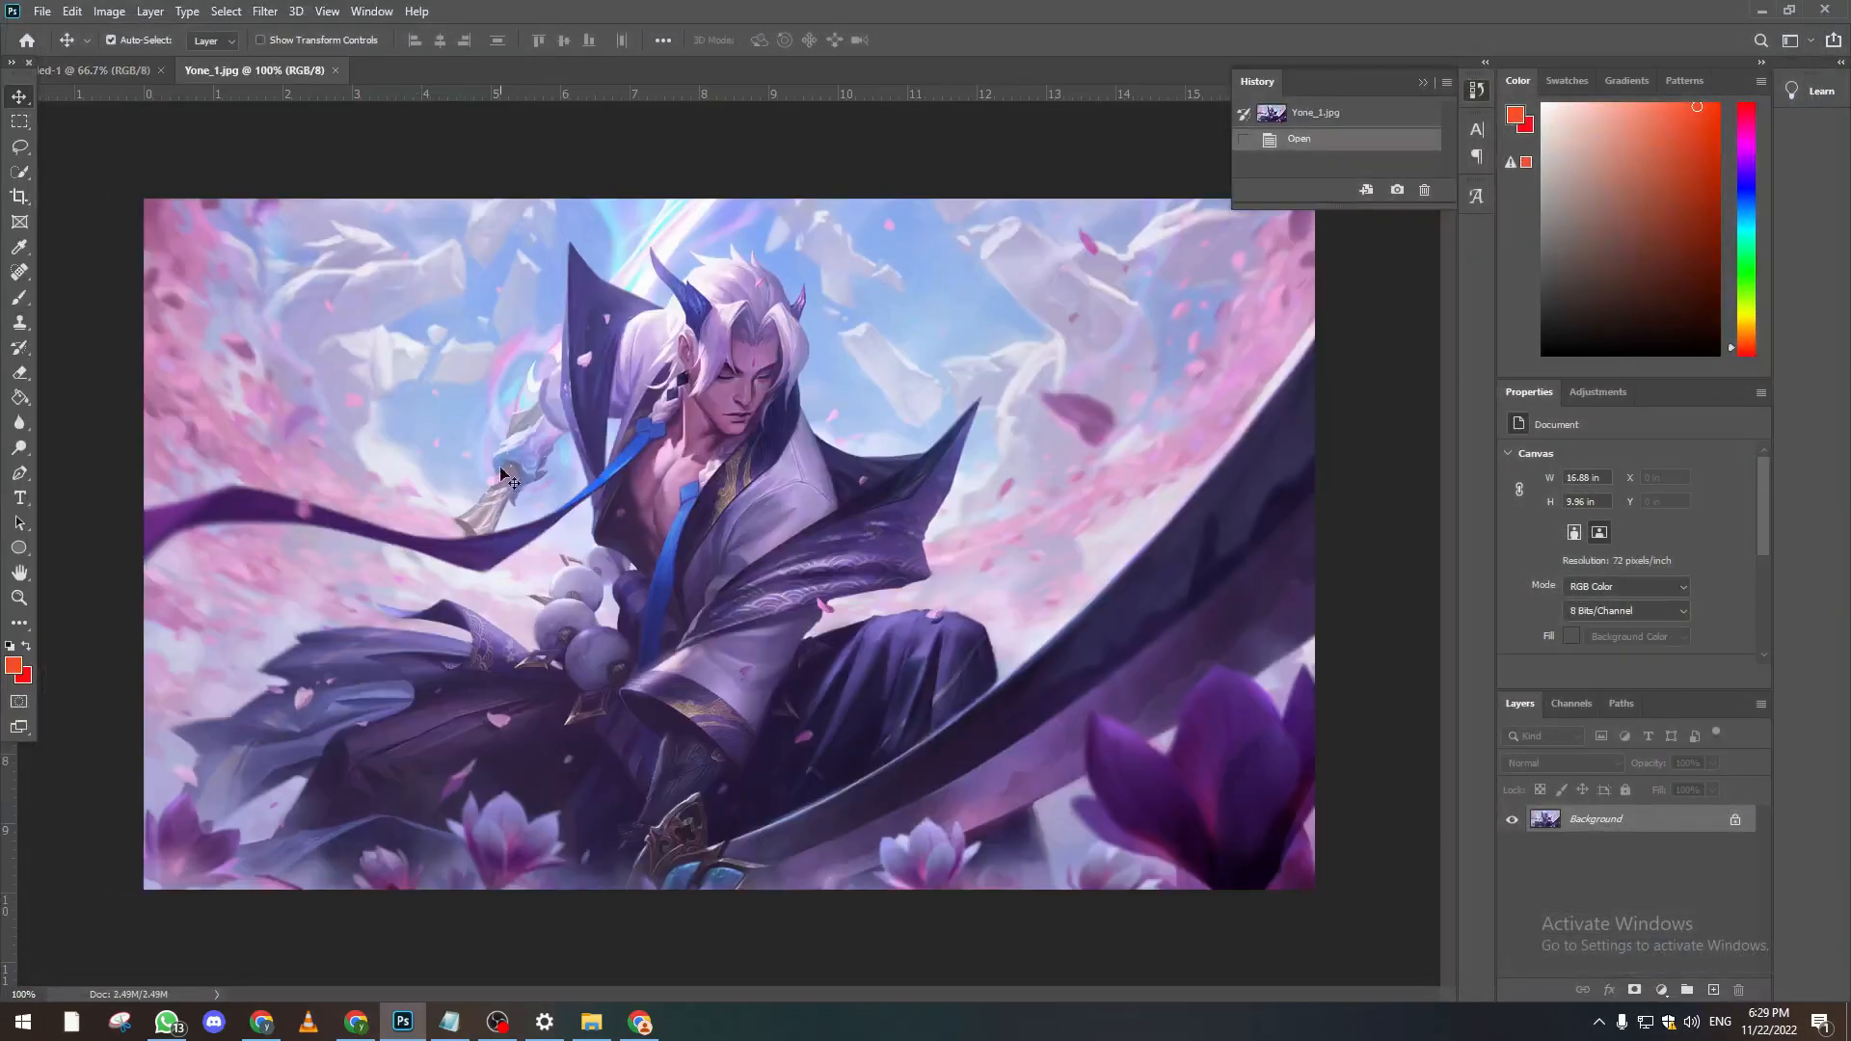
drag(476, 382, 663, 497)
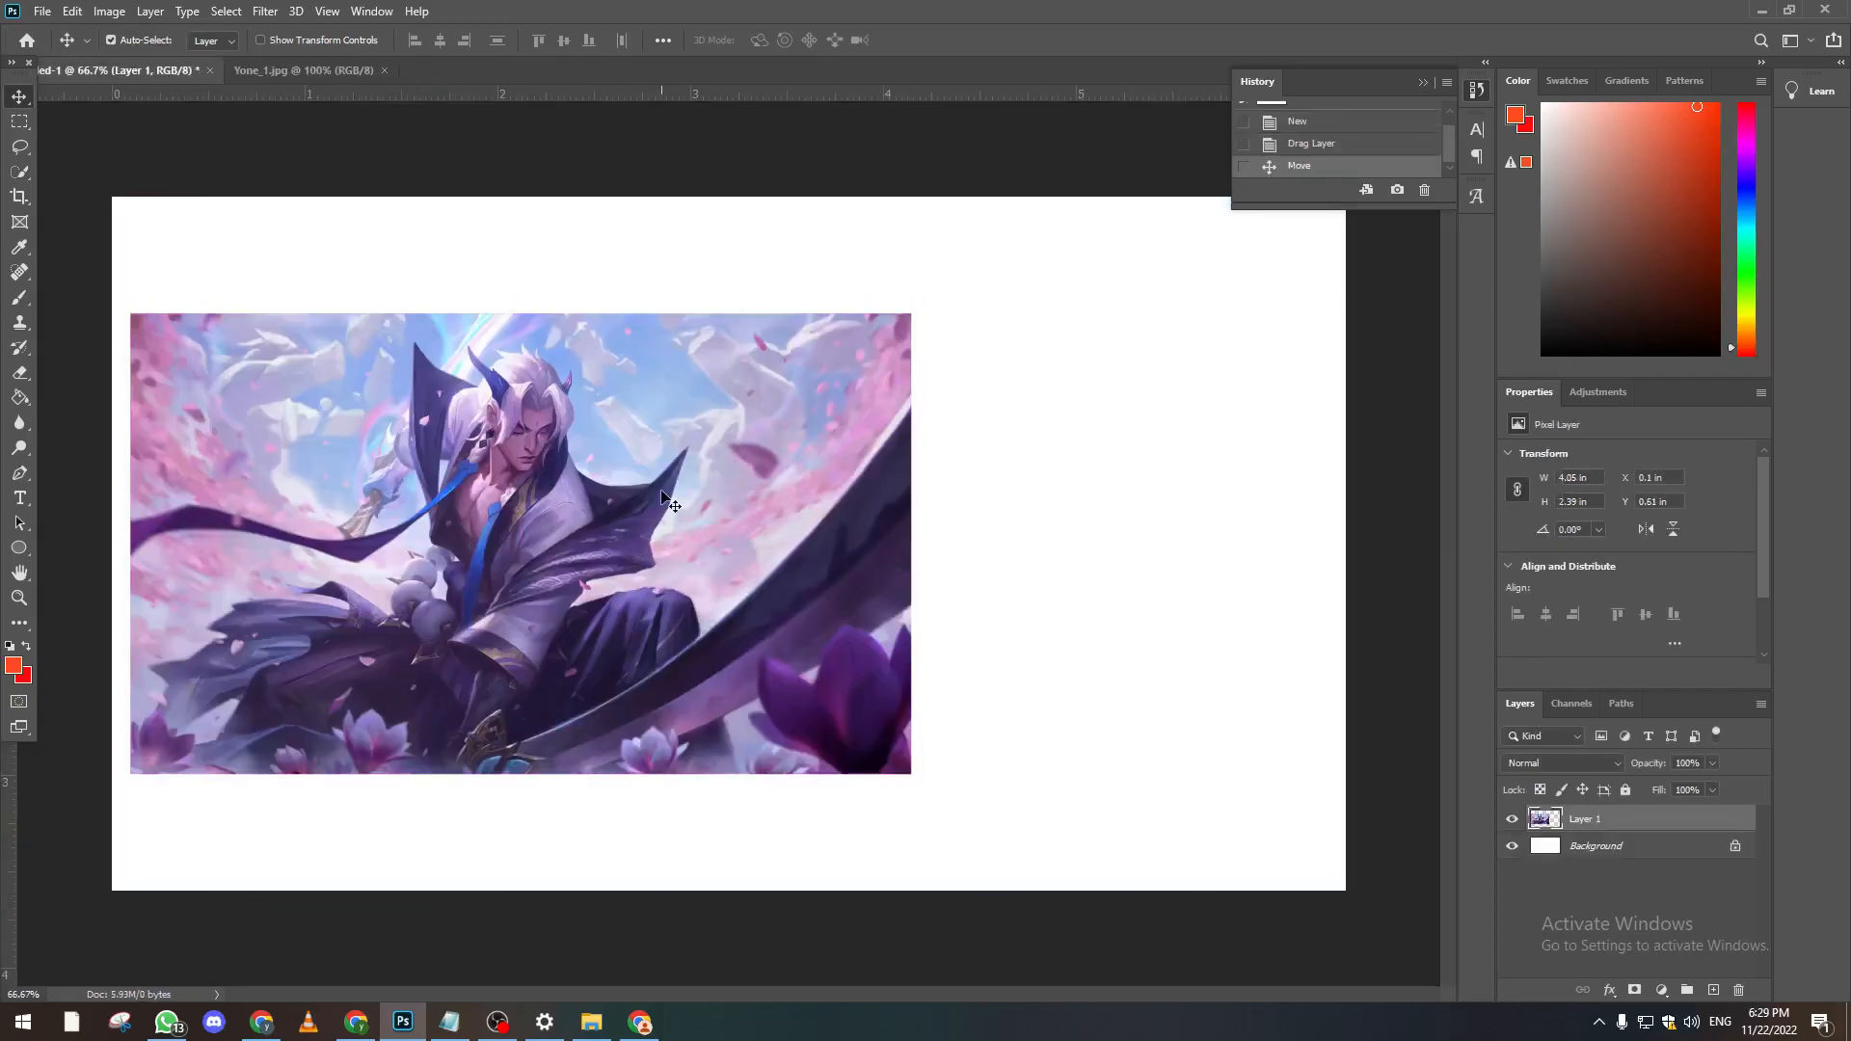
Step: Scale the image layer down to about 3.1 x 1.83 in and position it in the canvas's left half
key(ctrl+t)
drag(910, 315, 690, 380)
key(Return)
drag(597, 507, 606, 451)
Step: Apply a Gaussian Blur with a 1.6-pixel radius to the image layer
click(258, 12)
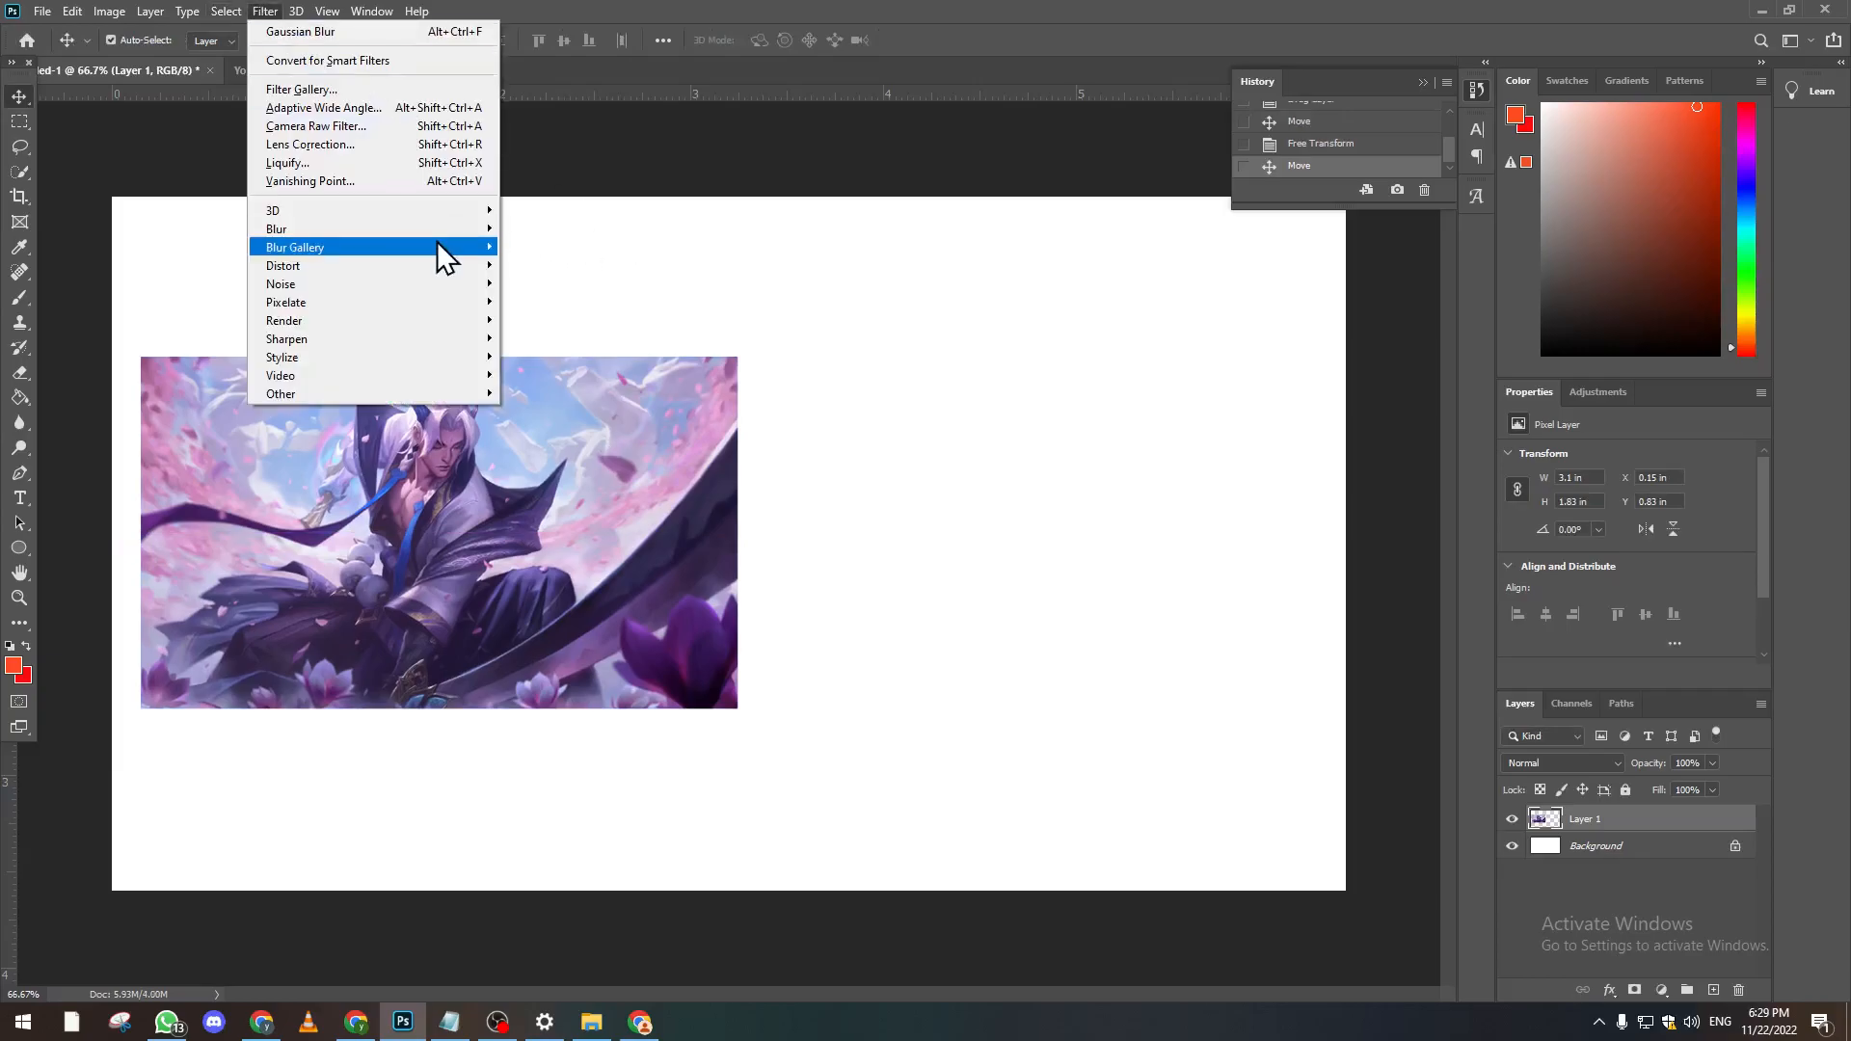
mouse_move(436, 227)
click(569, 301)
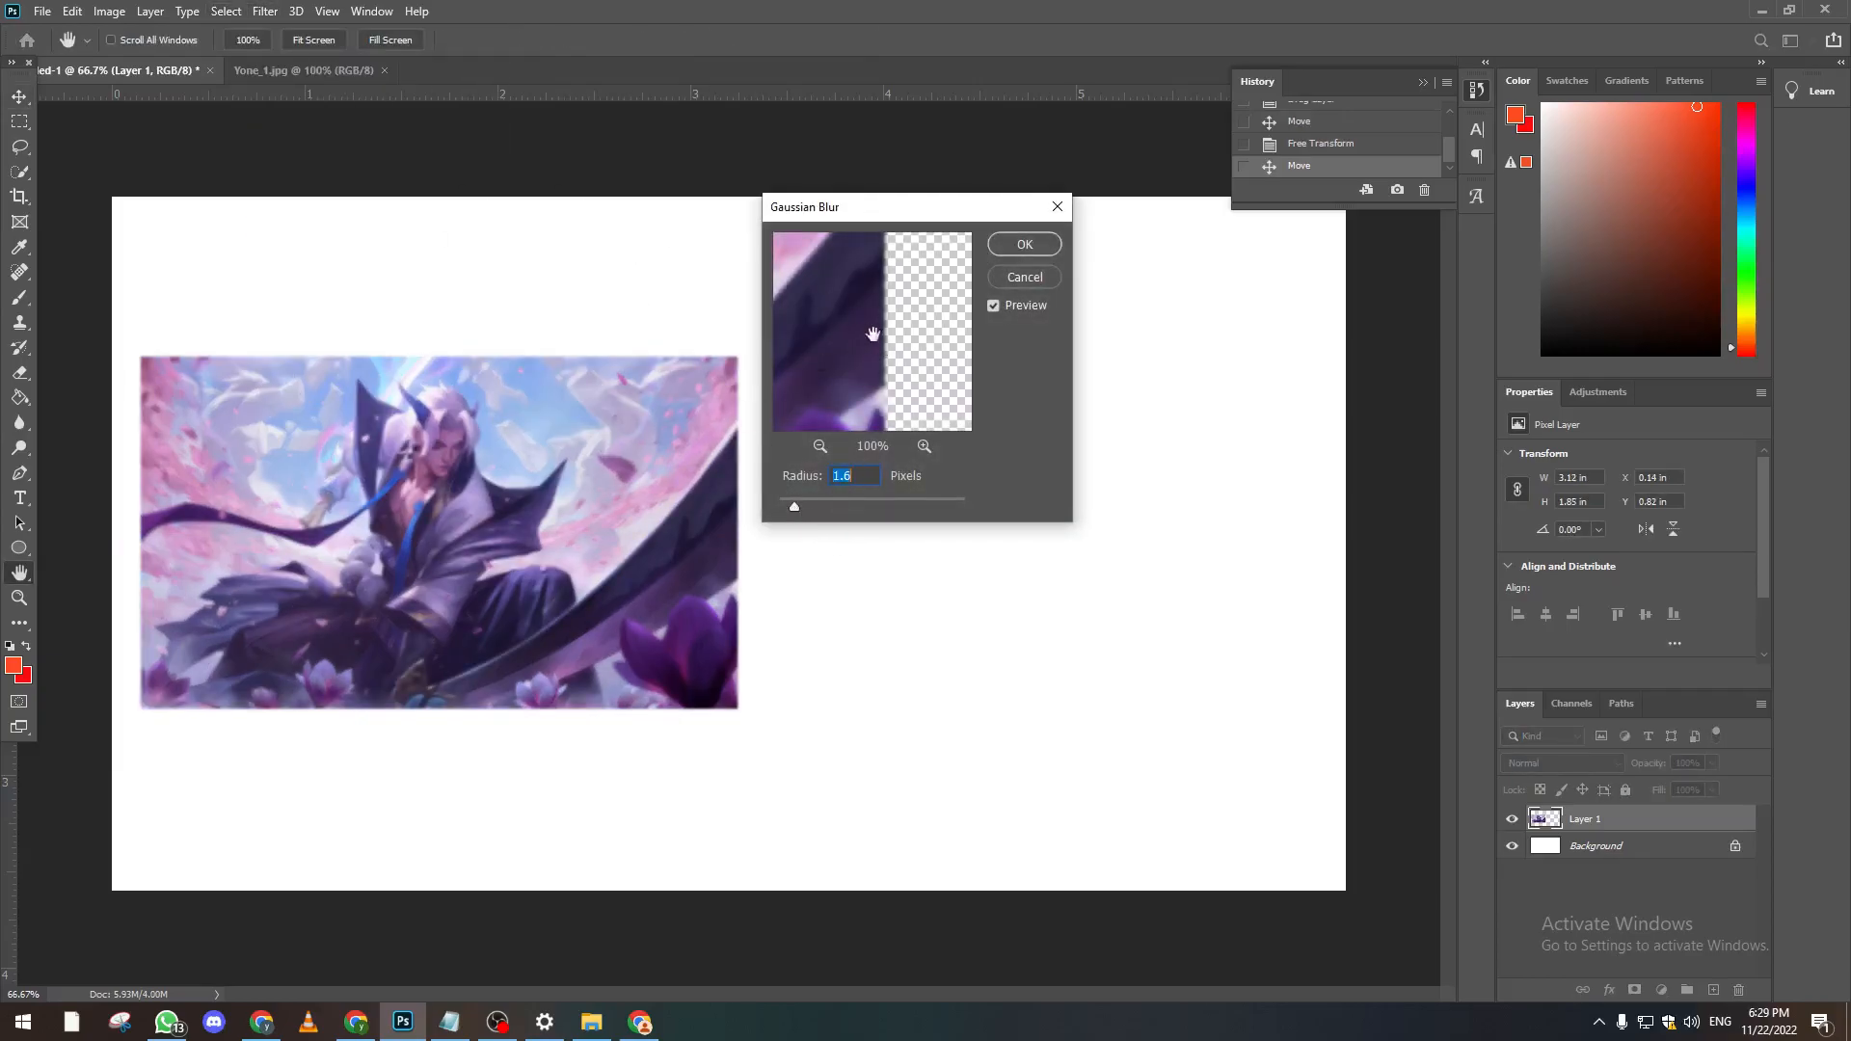
click(1048, 248)
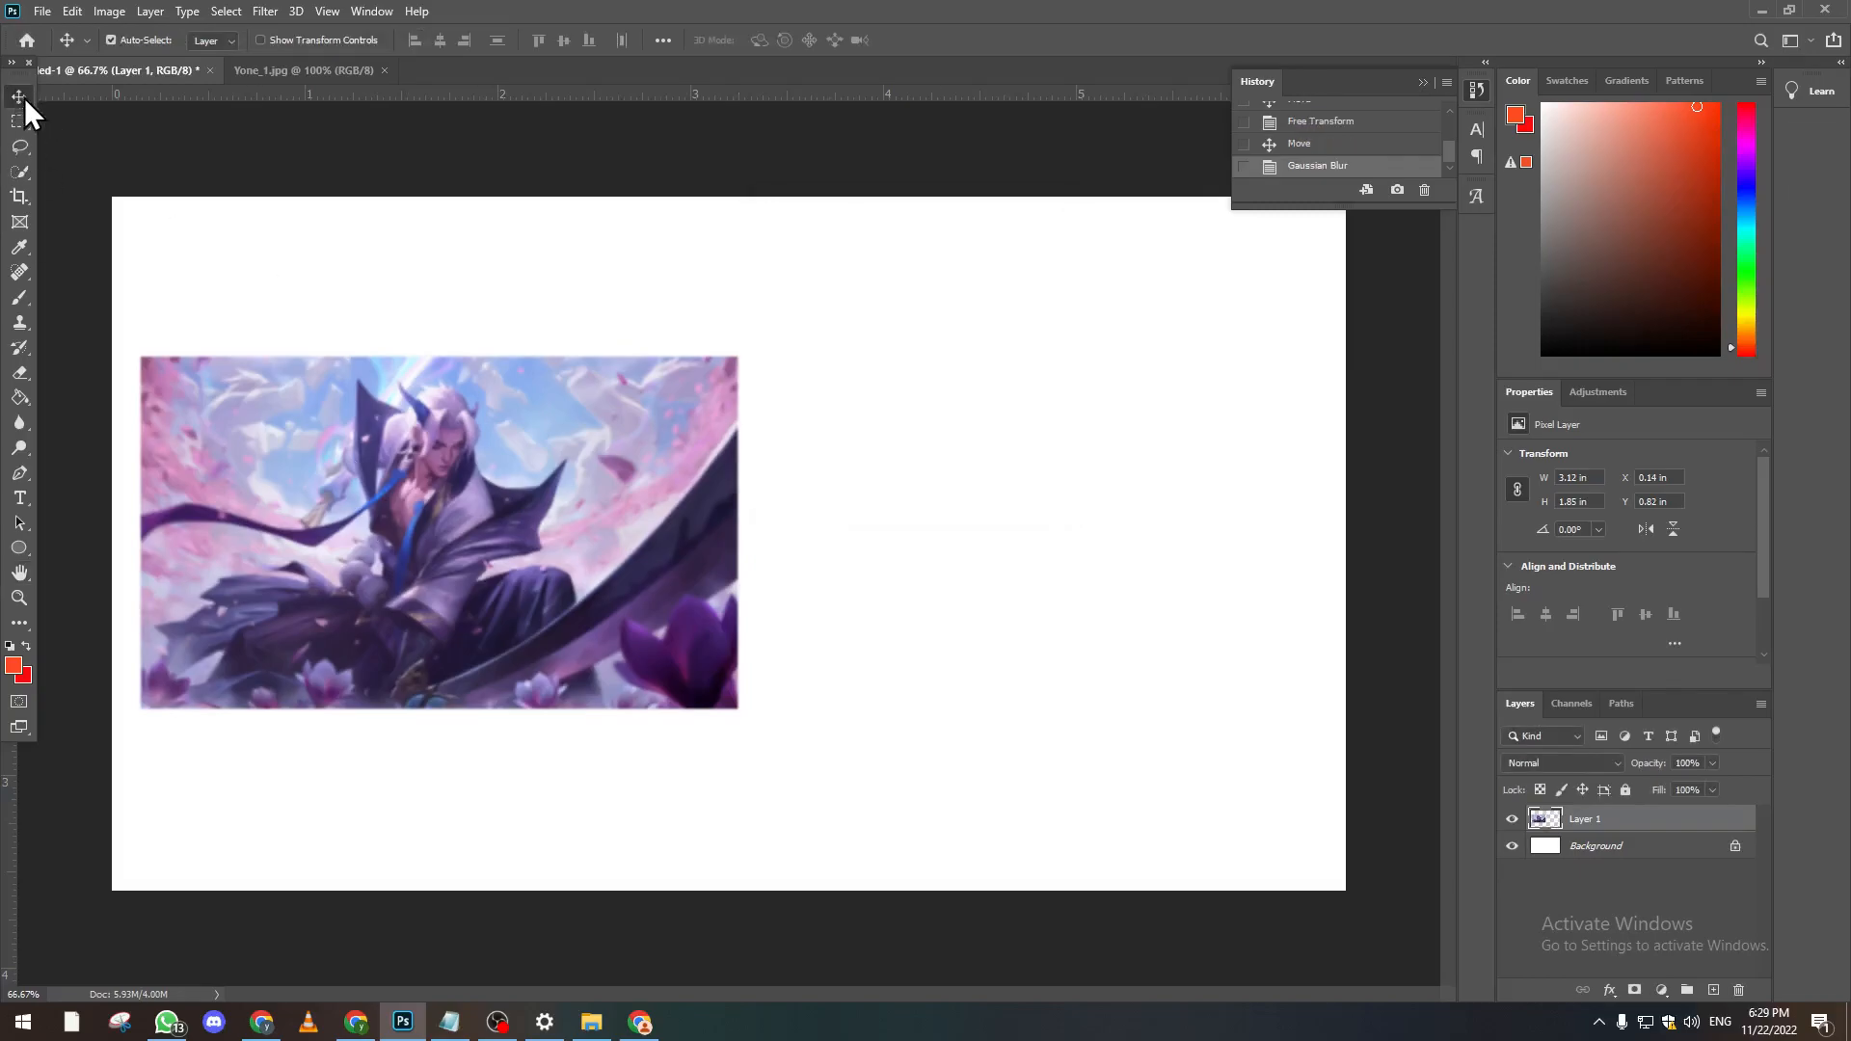
Step: Duplicate the blurred image layer and arrange the two copies side by side on the canvas
key(ctrl+j)
drag(400, 573, 1009, 565)
drag(611, 568, 598, 564)
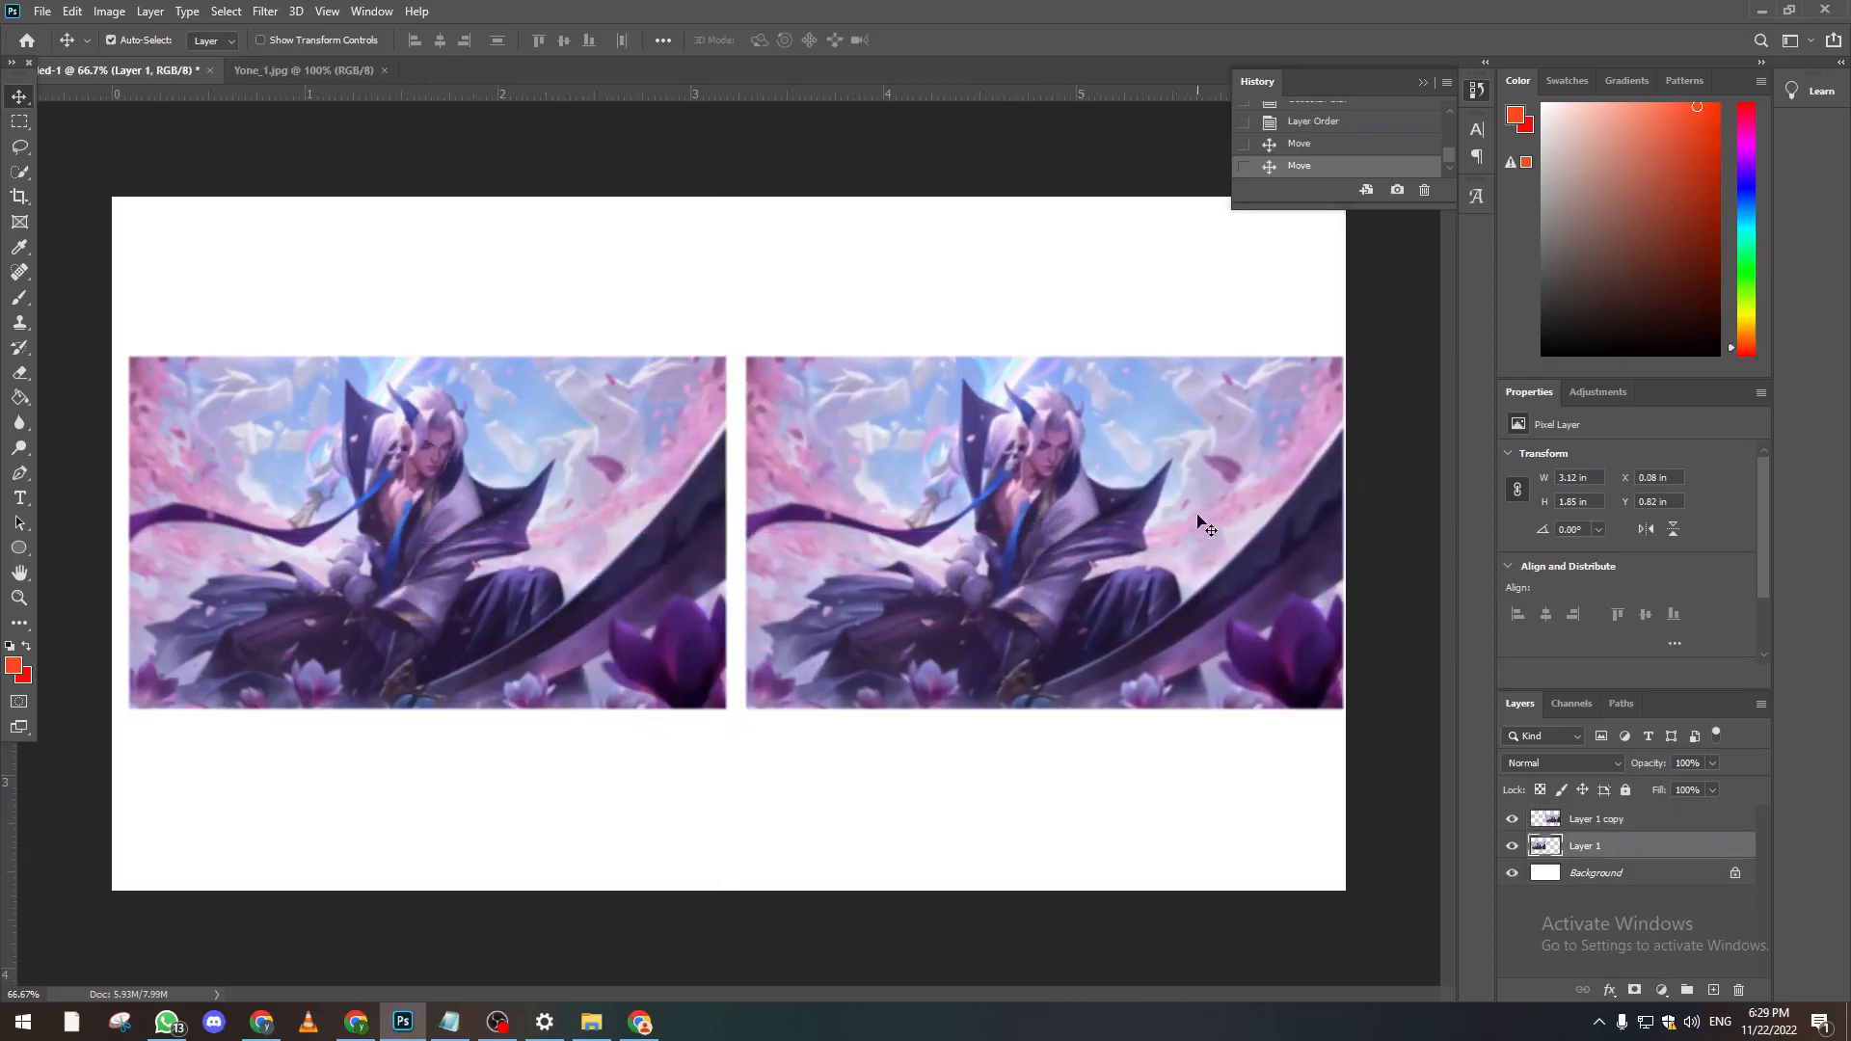
Step: Rename the left image's layer Original and the right image's layer Result
double_click(1586, 845)
text(Original)
key(Return)
click(1587, 819)
double_click(1587, 819)
text(Result)
key(Return)
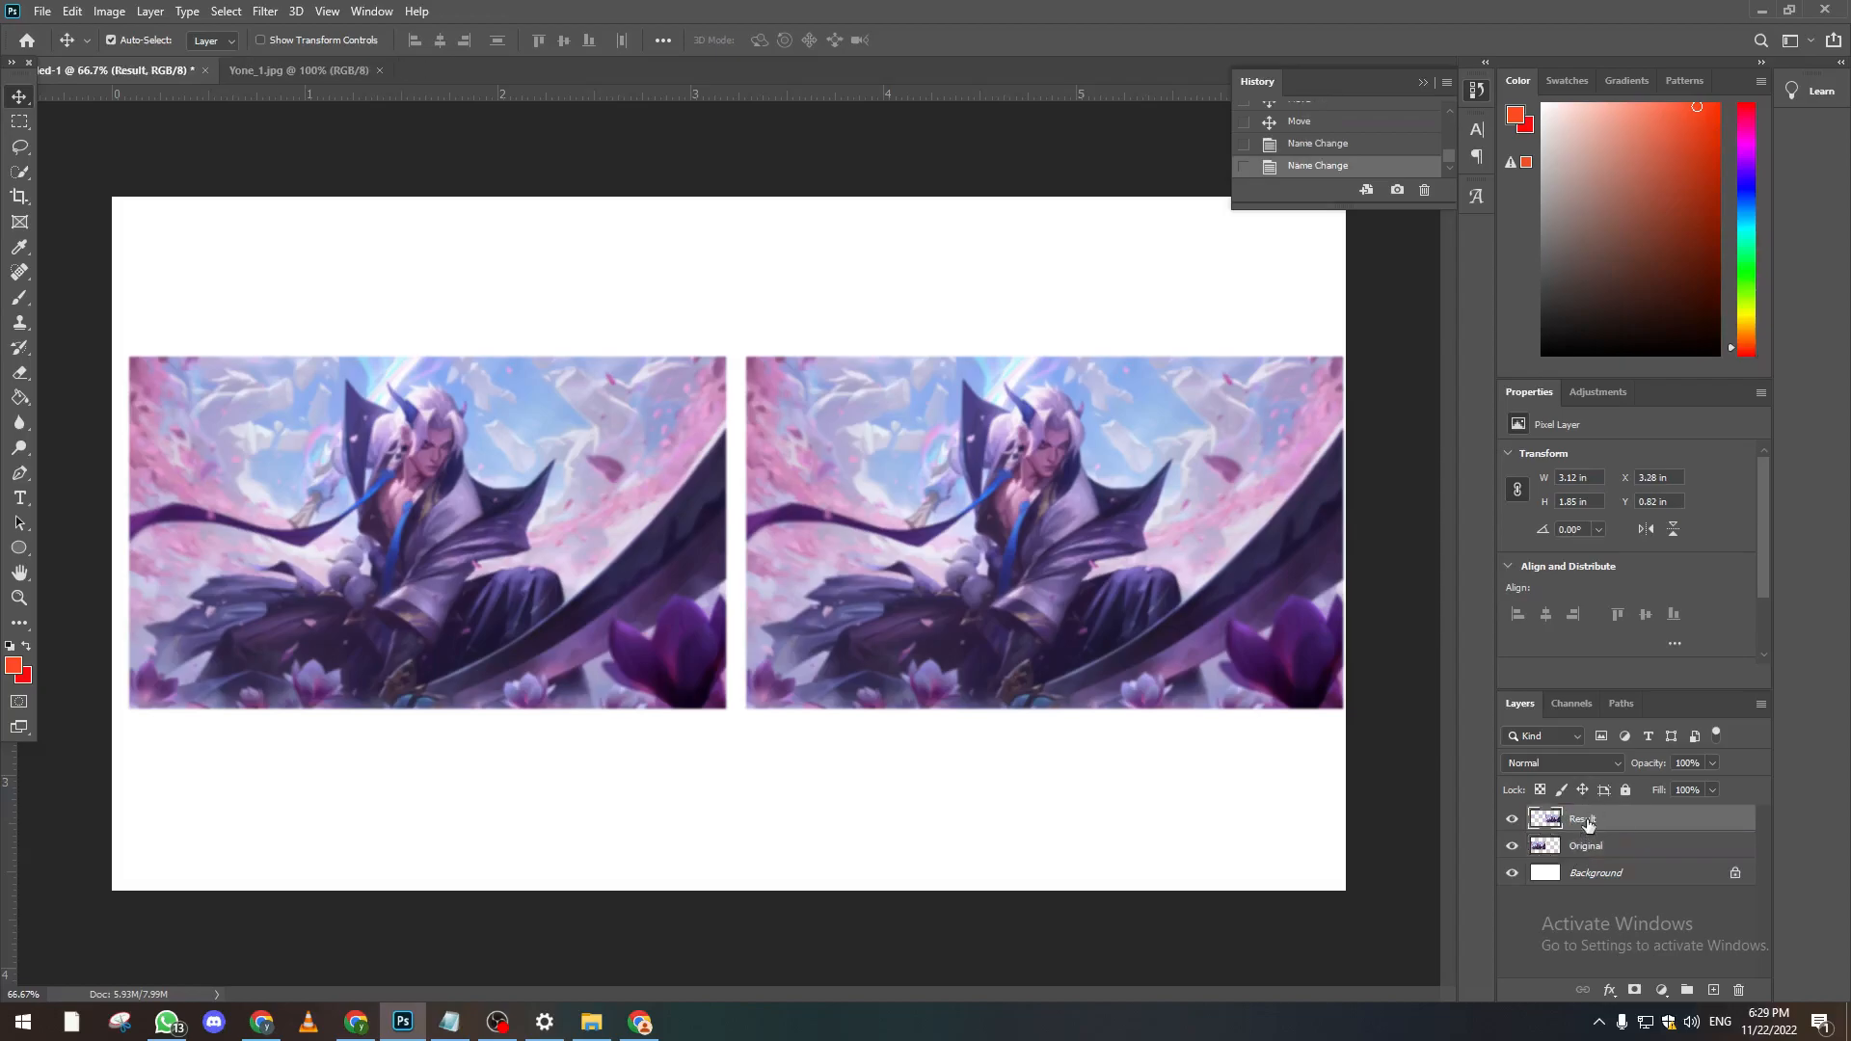
Step: Duplicate the Result layer and desaturate the copy
drag(1584, 822, 1587, 813)
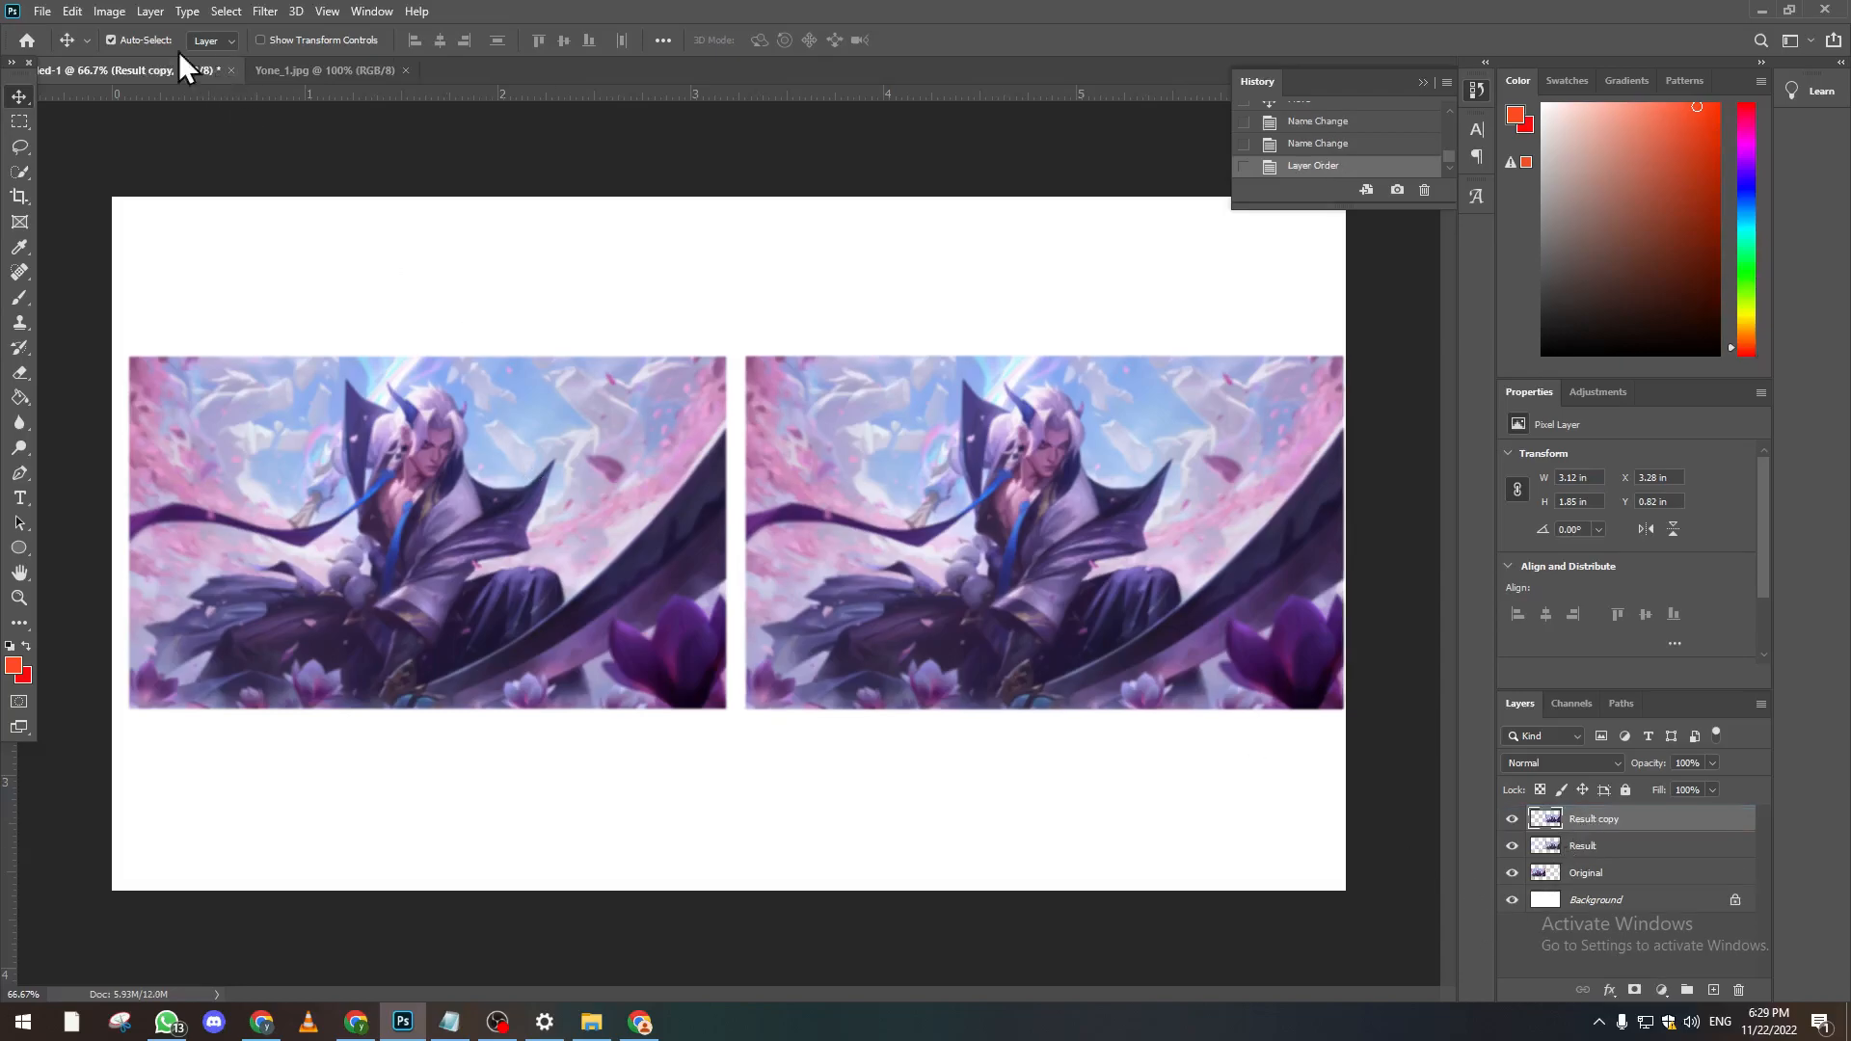
click(109, 11)
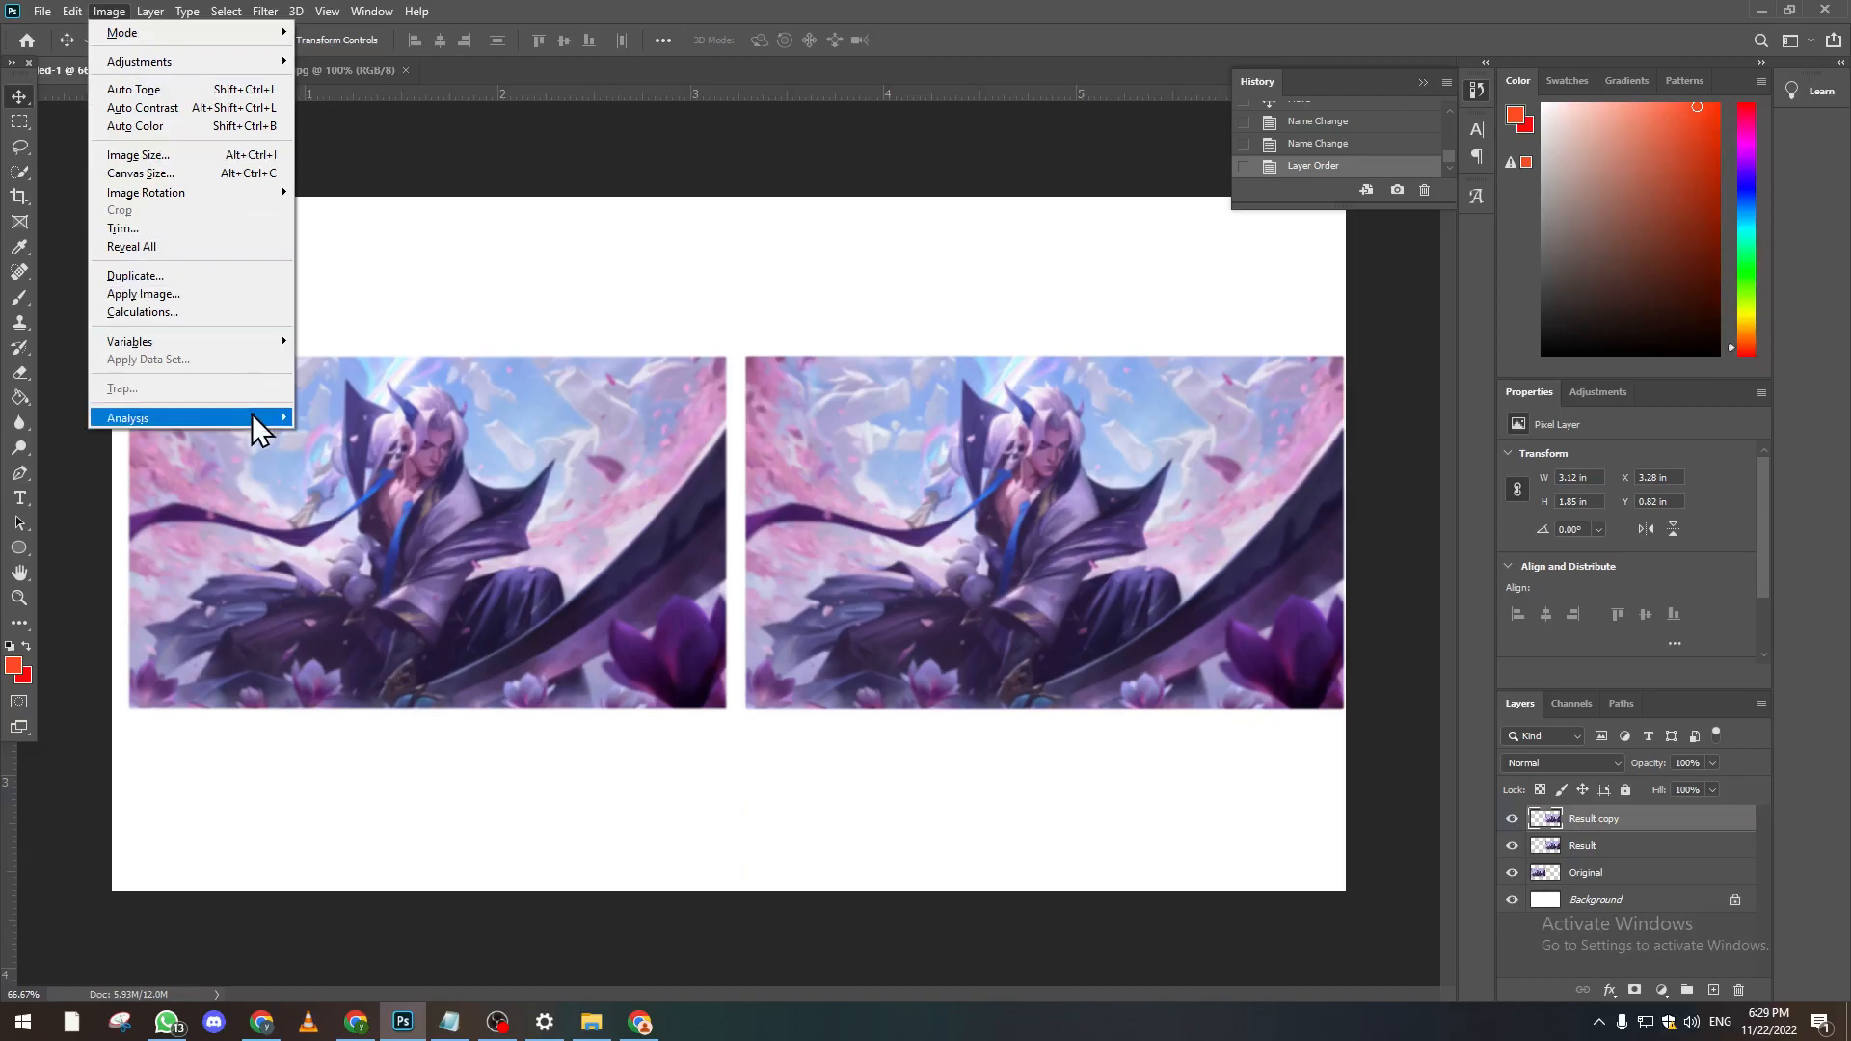
mouse_move(252, 413)
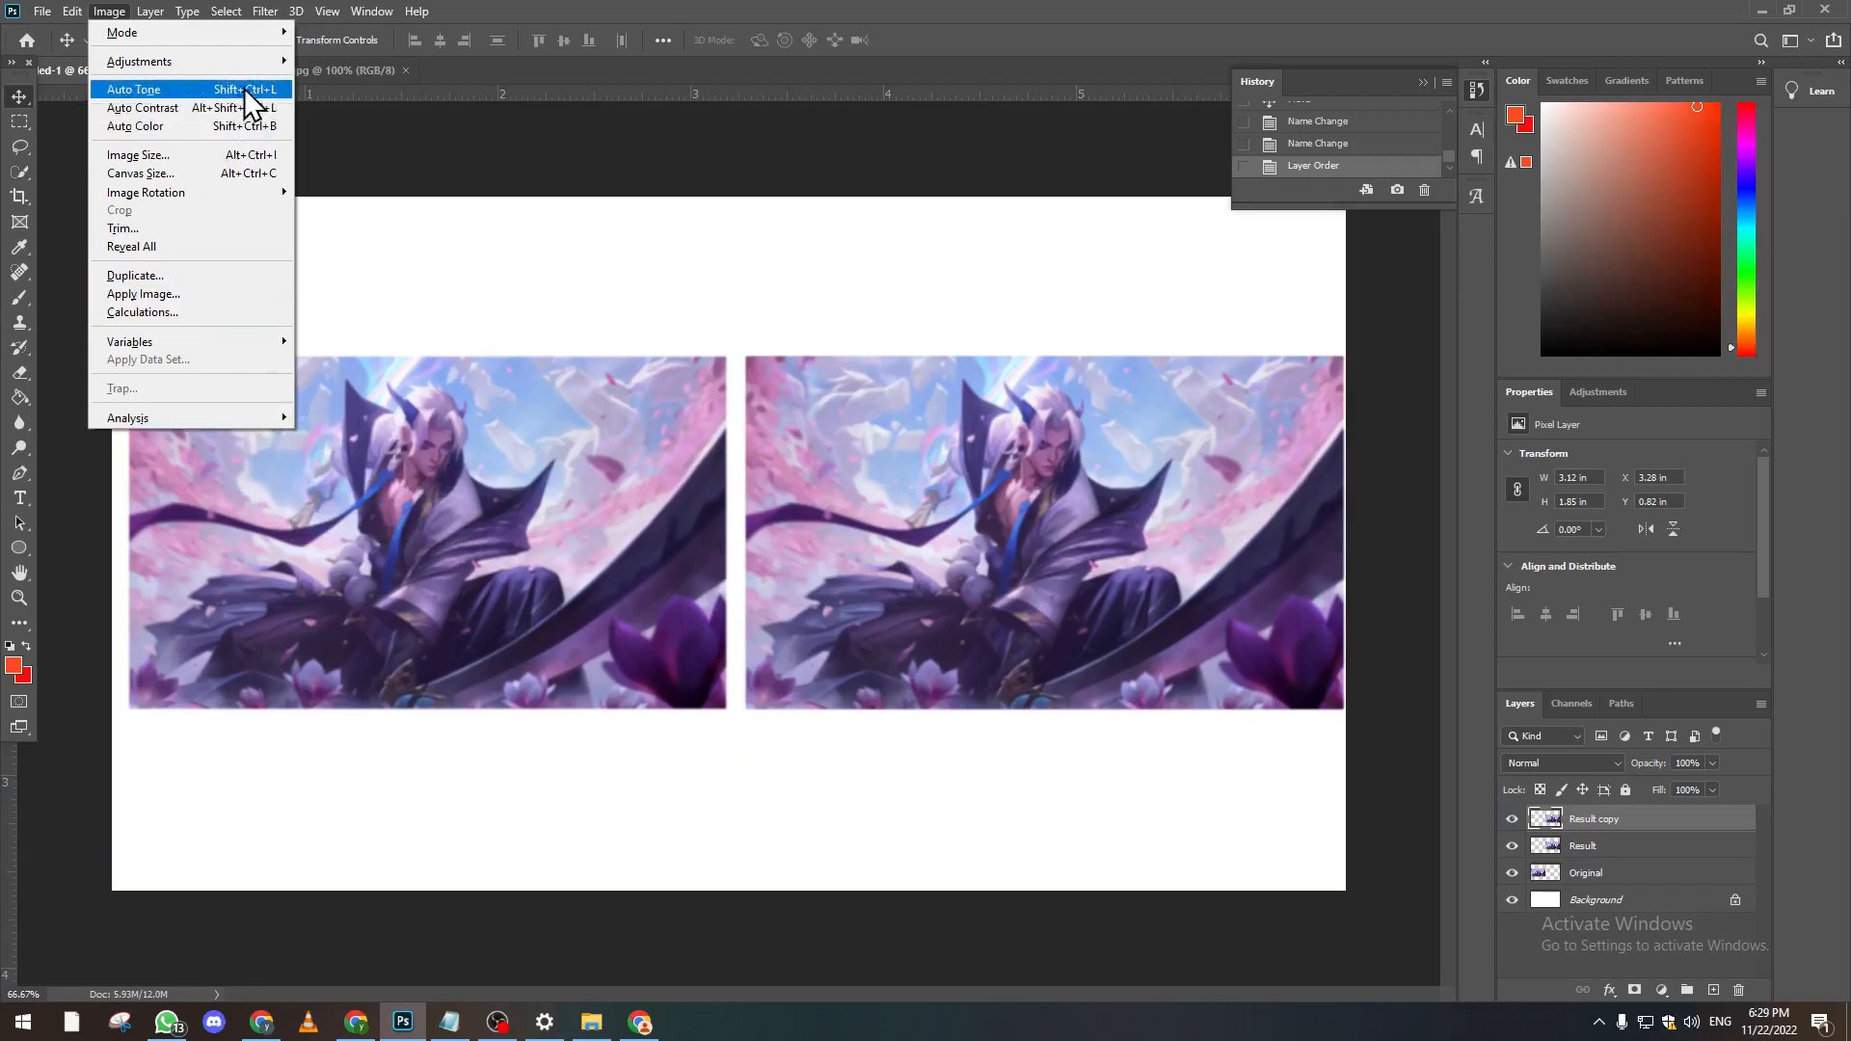
mouse_move(183, 61)
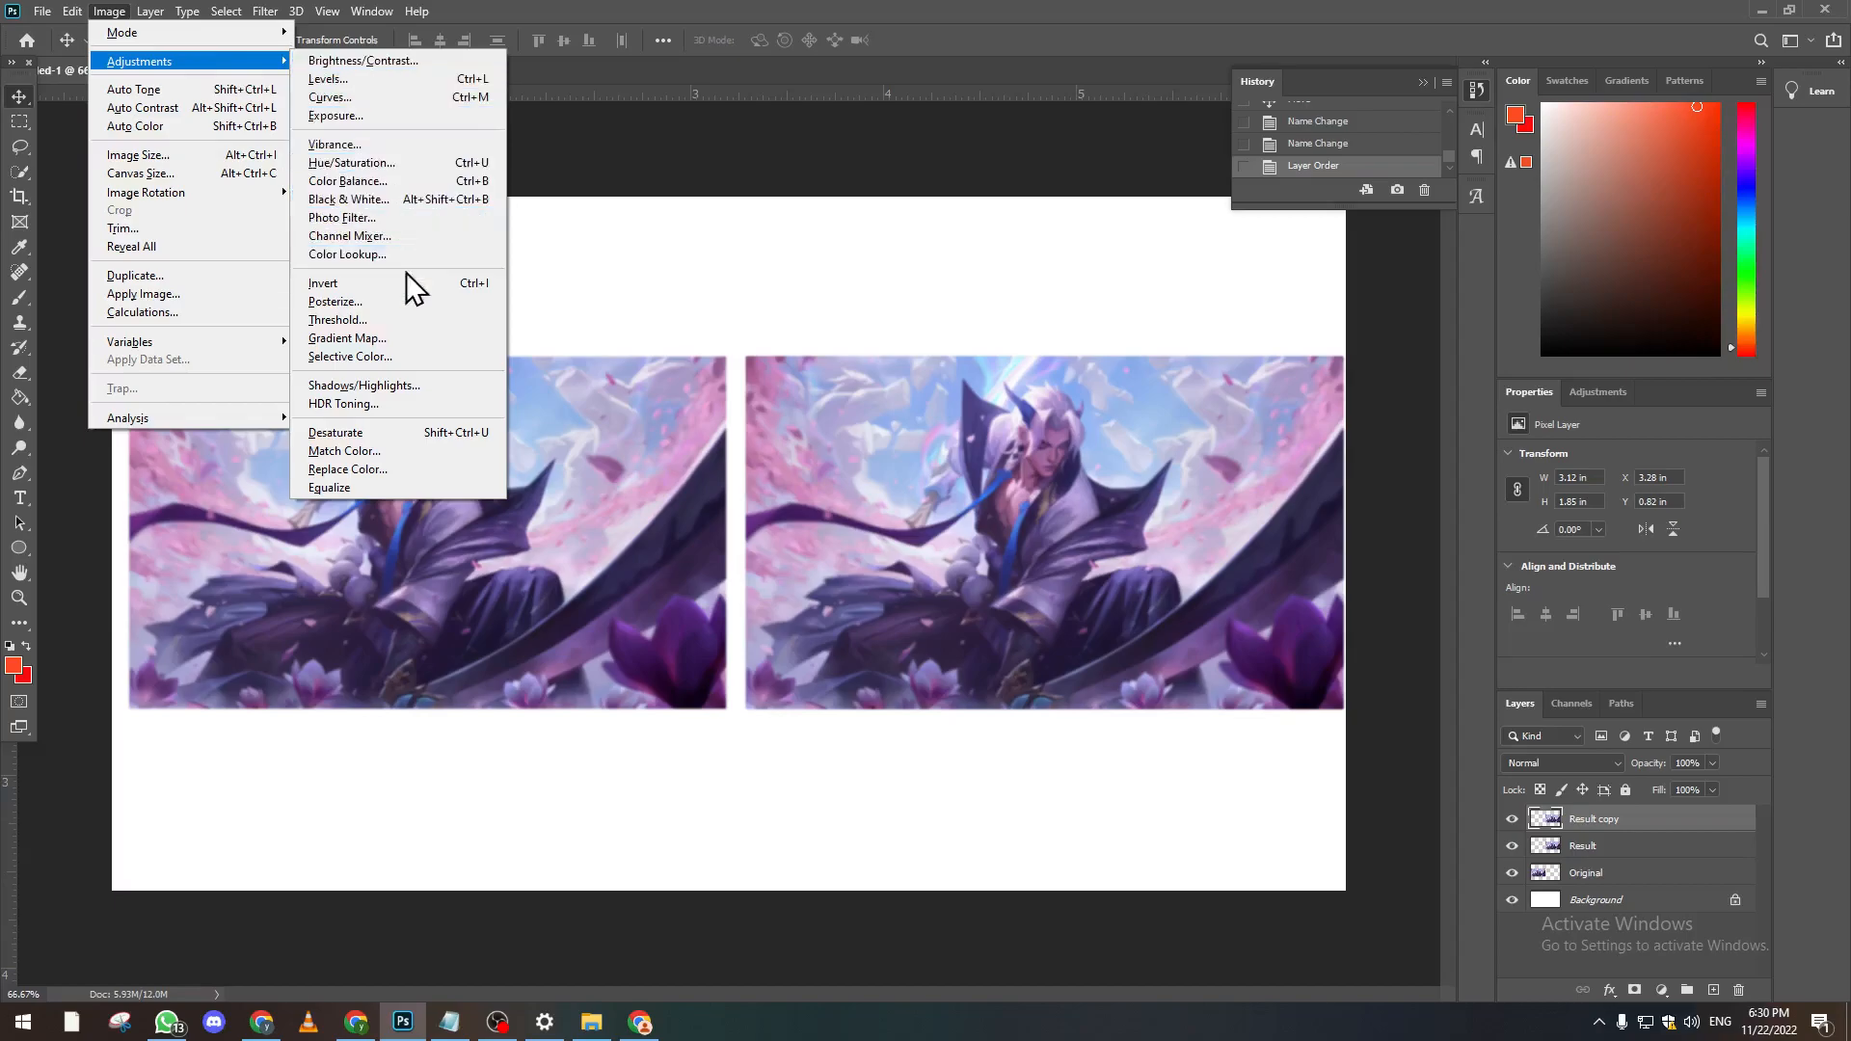
click(339, 436)
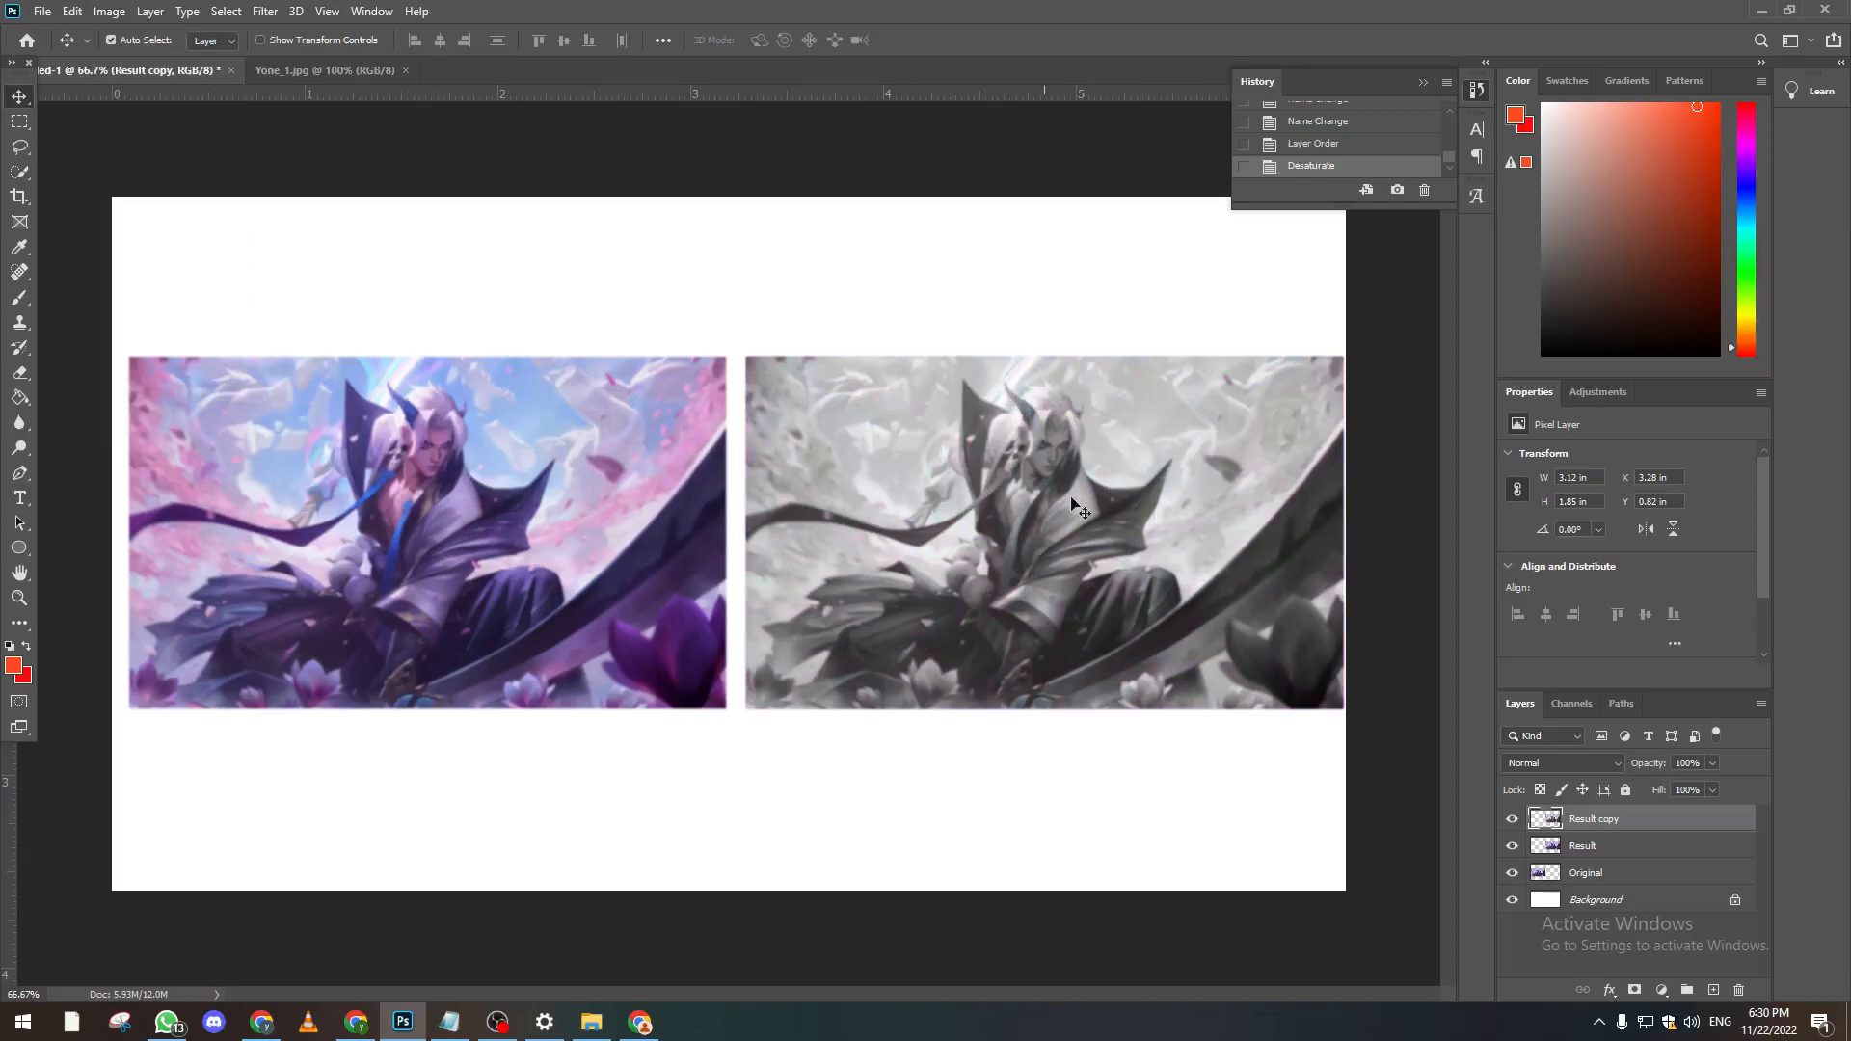
Step: Apply a High Pass filter with a 3-pixel radius to the desaturated copy
click(274, 8)
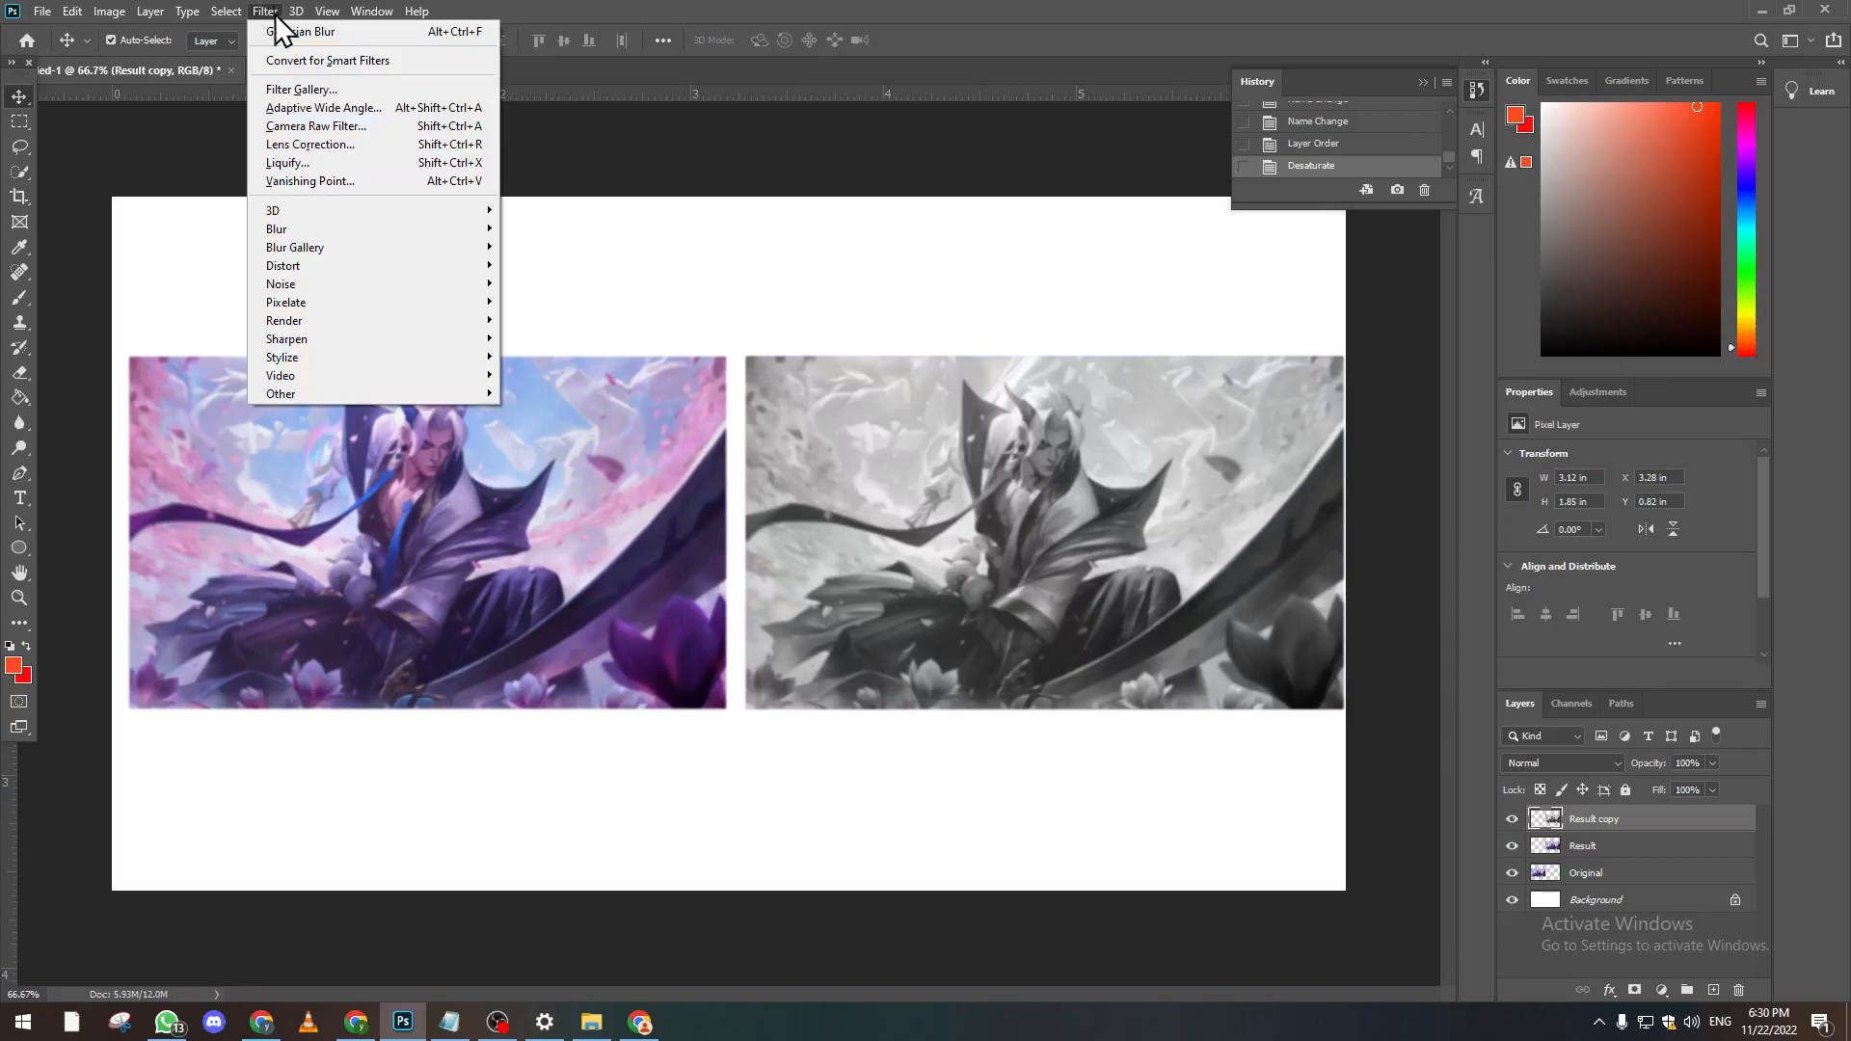
mouse_move(457, 392)
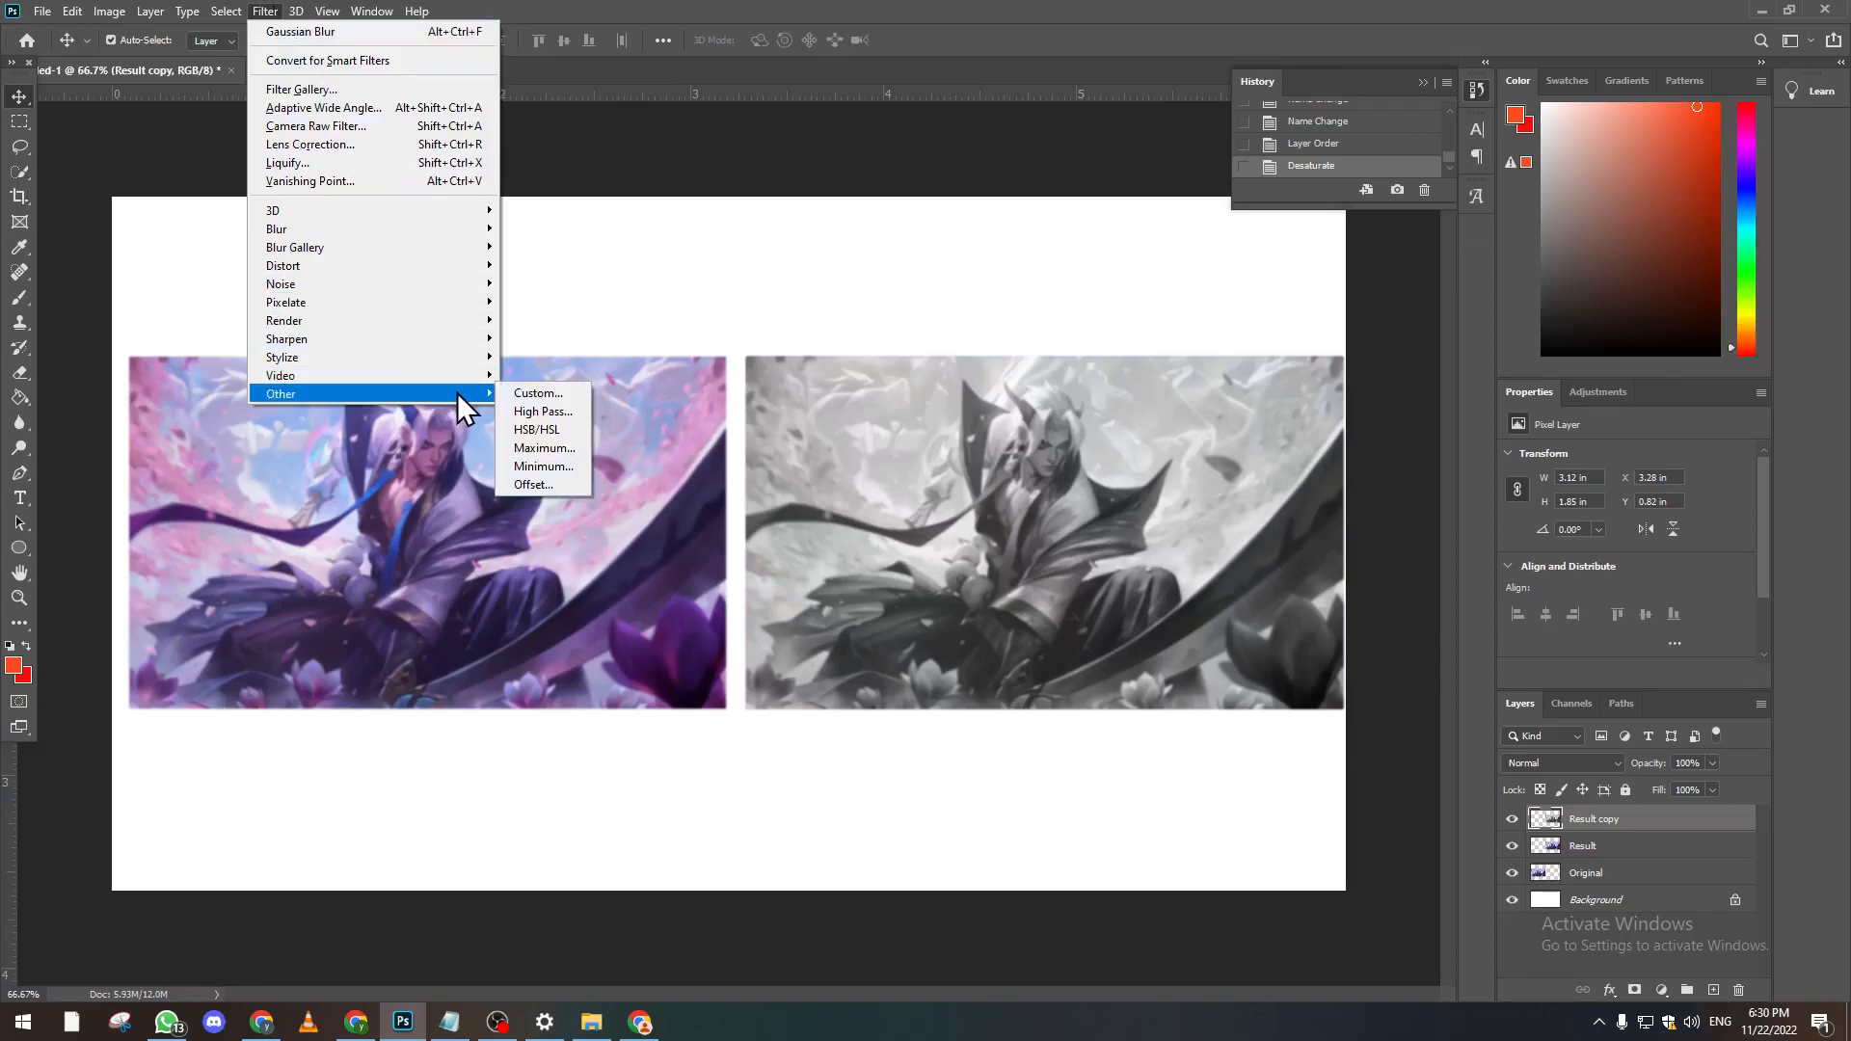
click(550, 407)
drag(924, 207, 544, 174)
text(3)
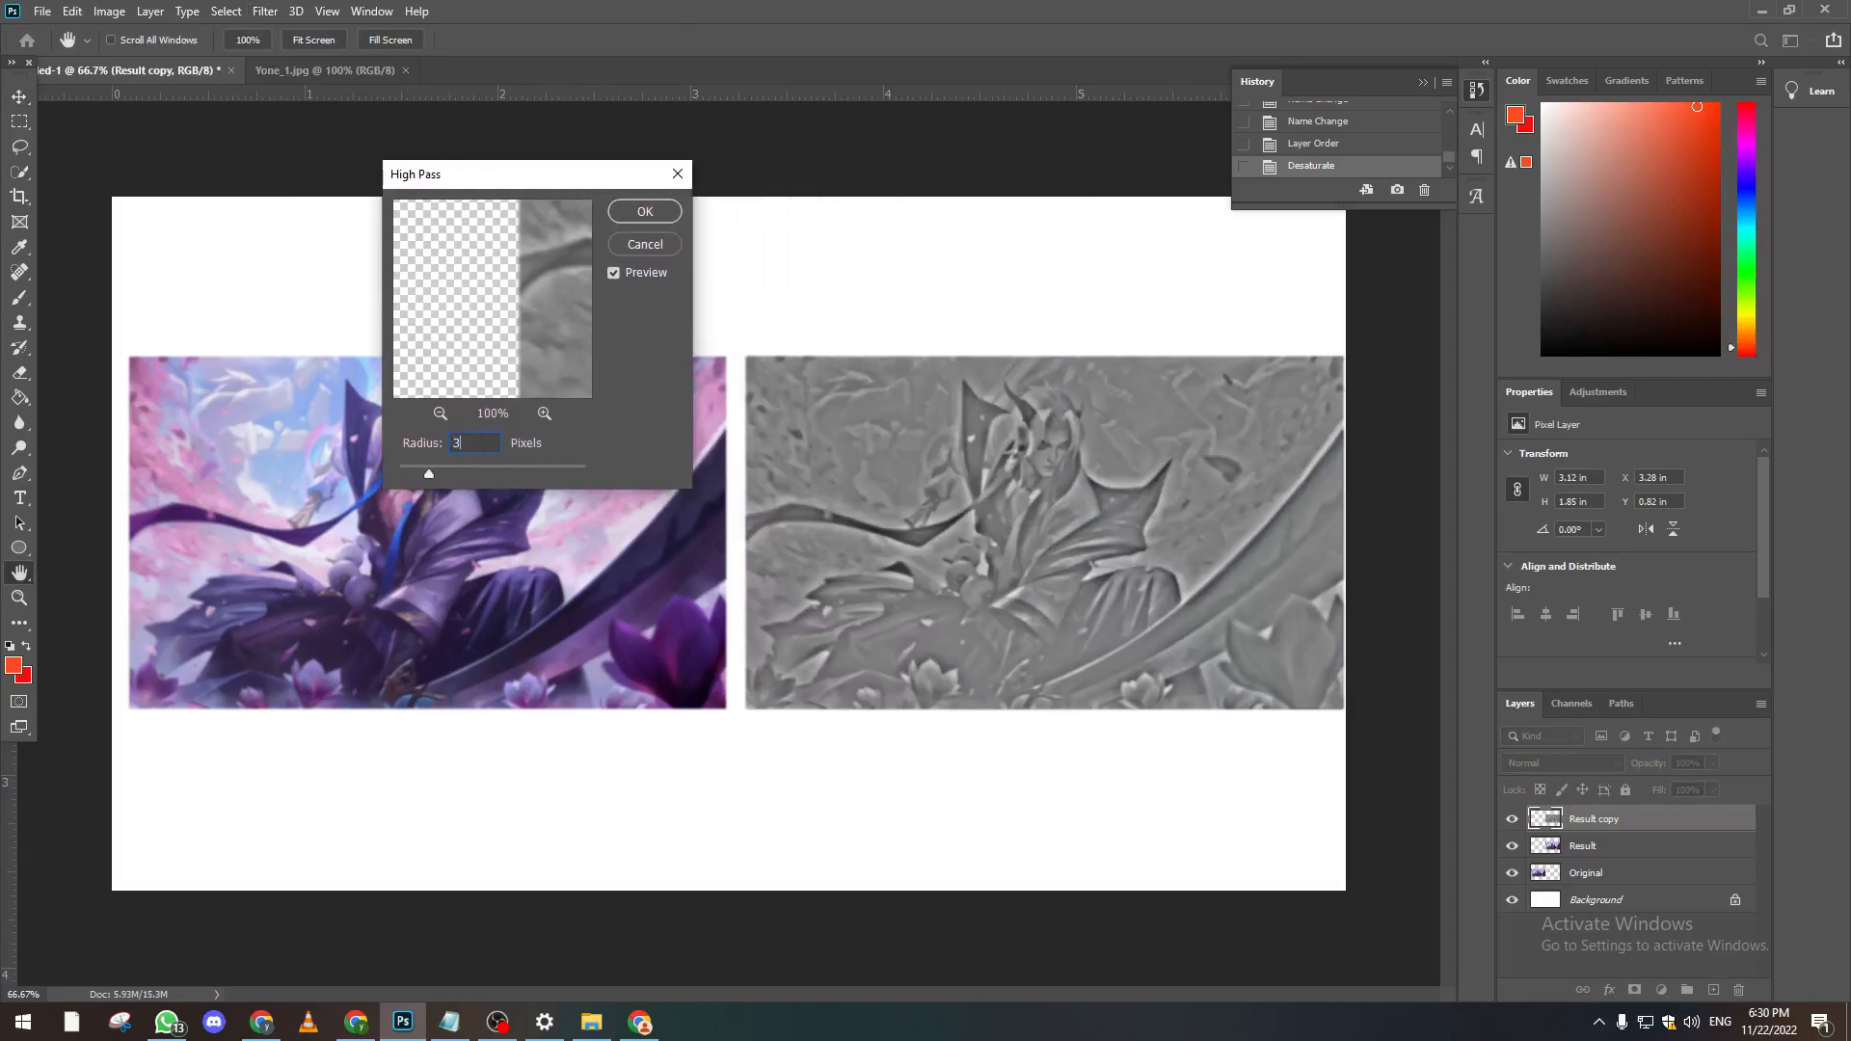
click(645, 212)
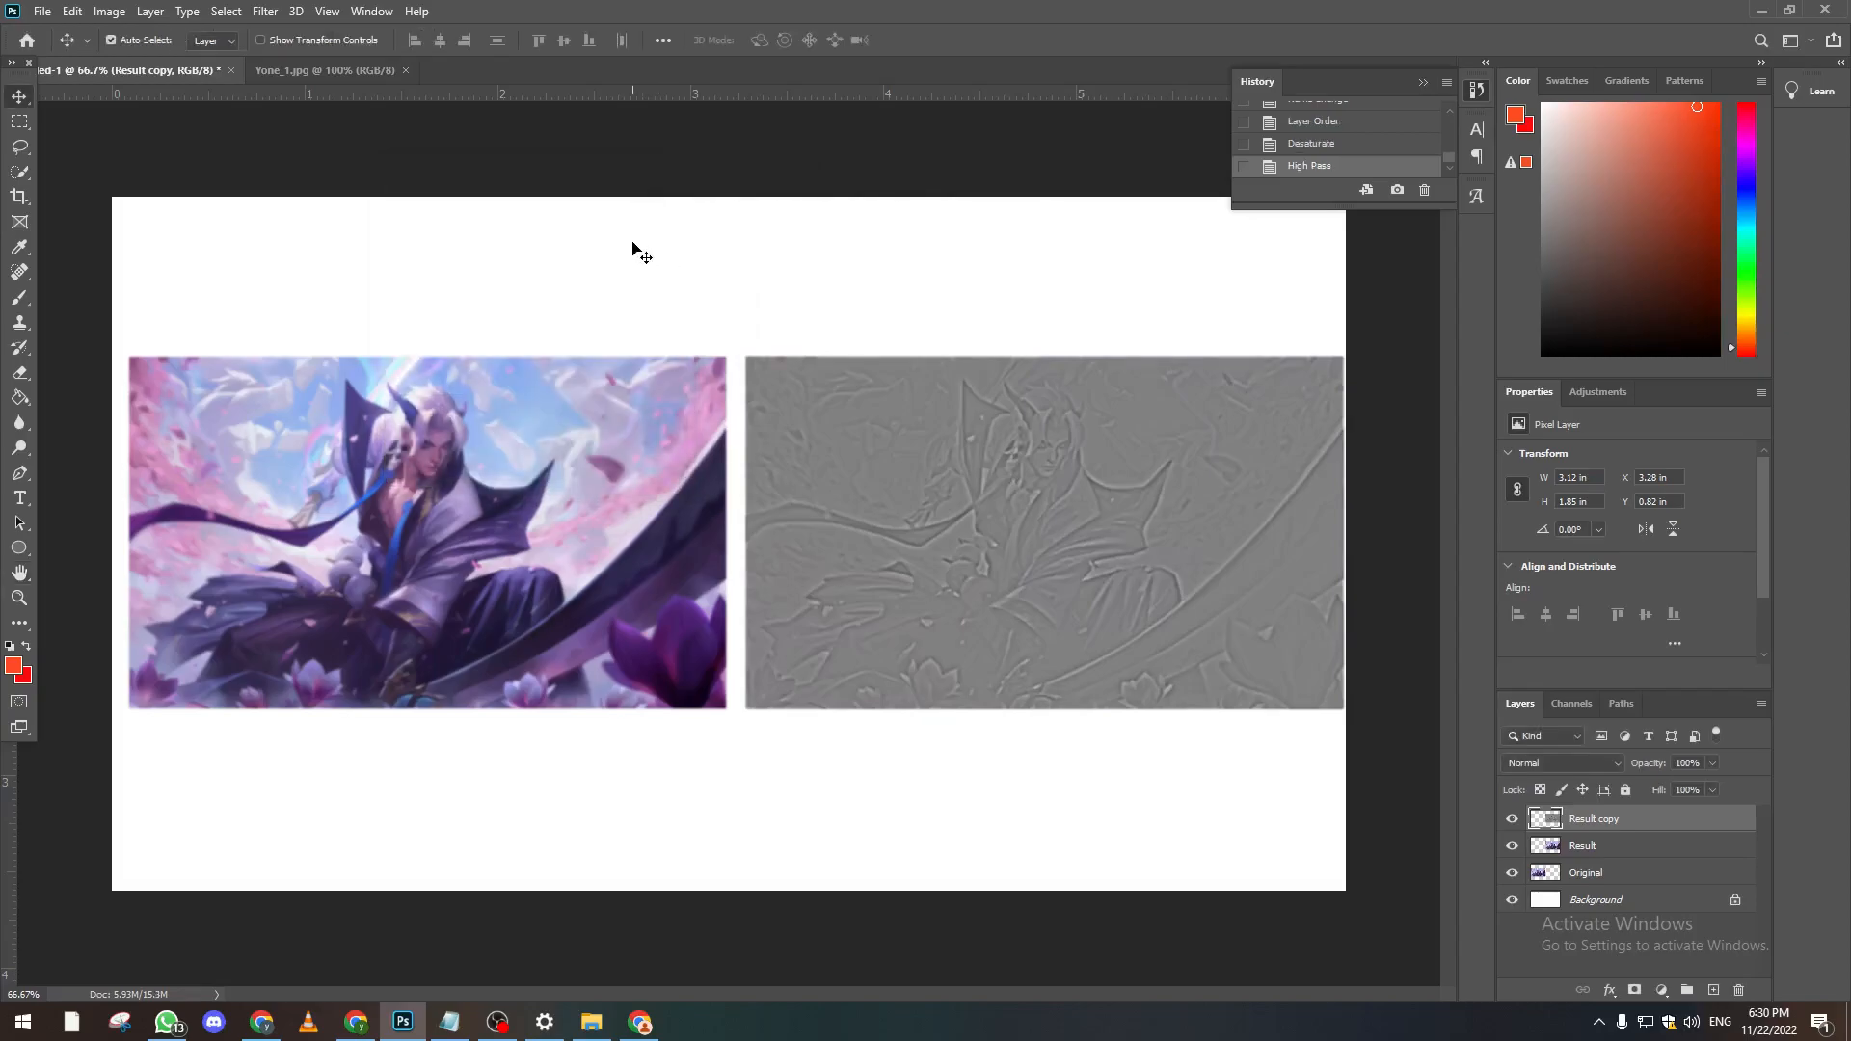
Step: Add a layer mask to the high-pass layer and set its blend mode to Overlay
click(1634, 991)
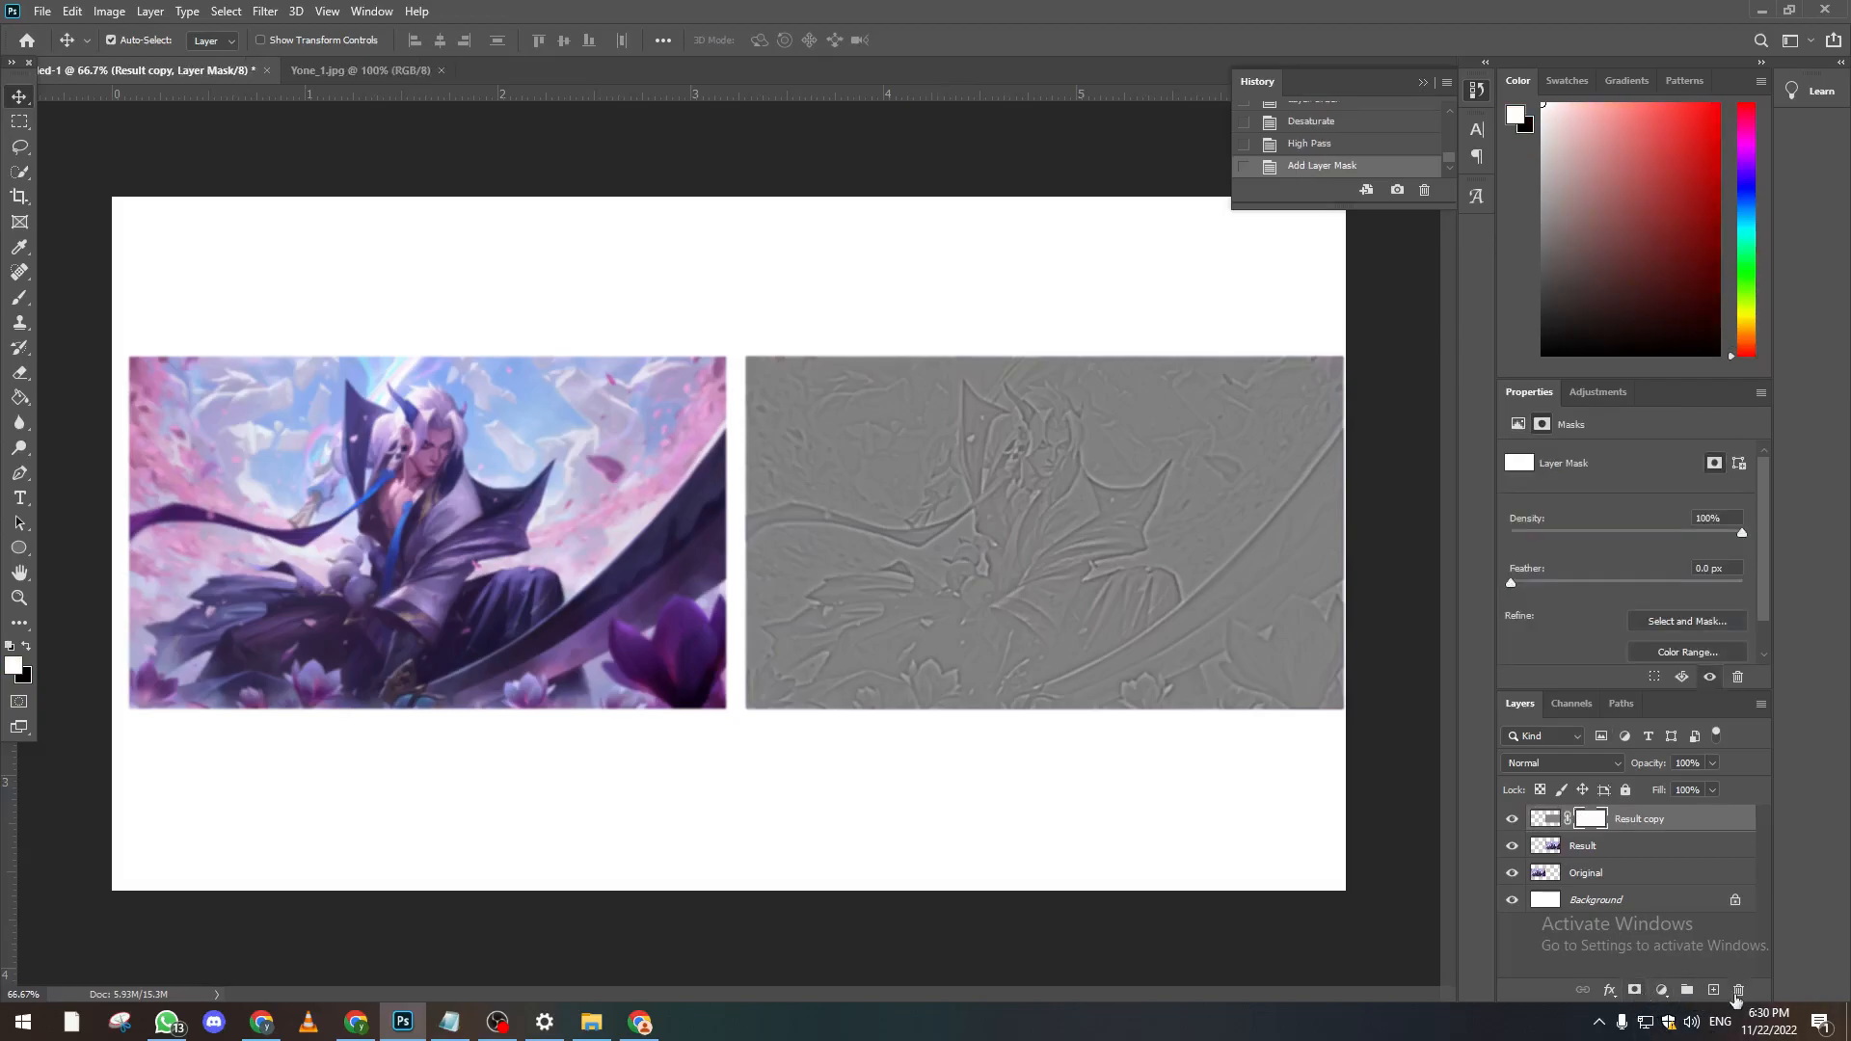
click(1616, 760)
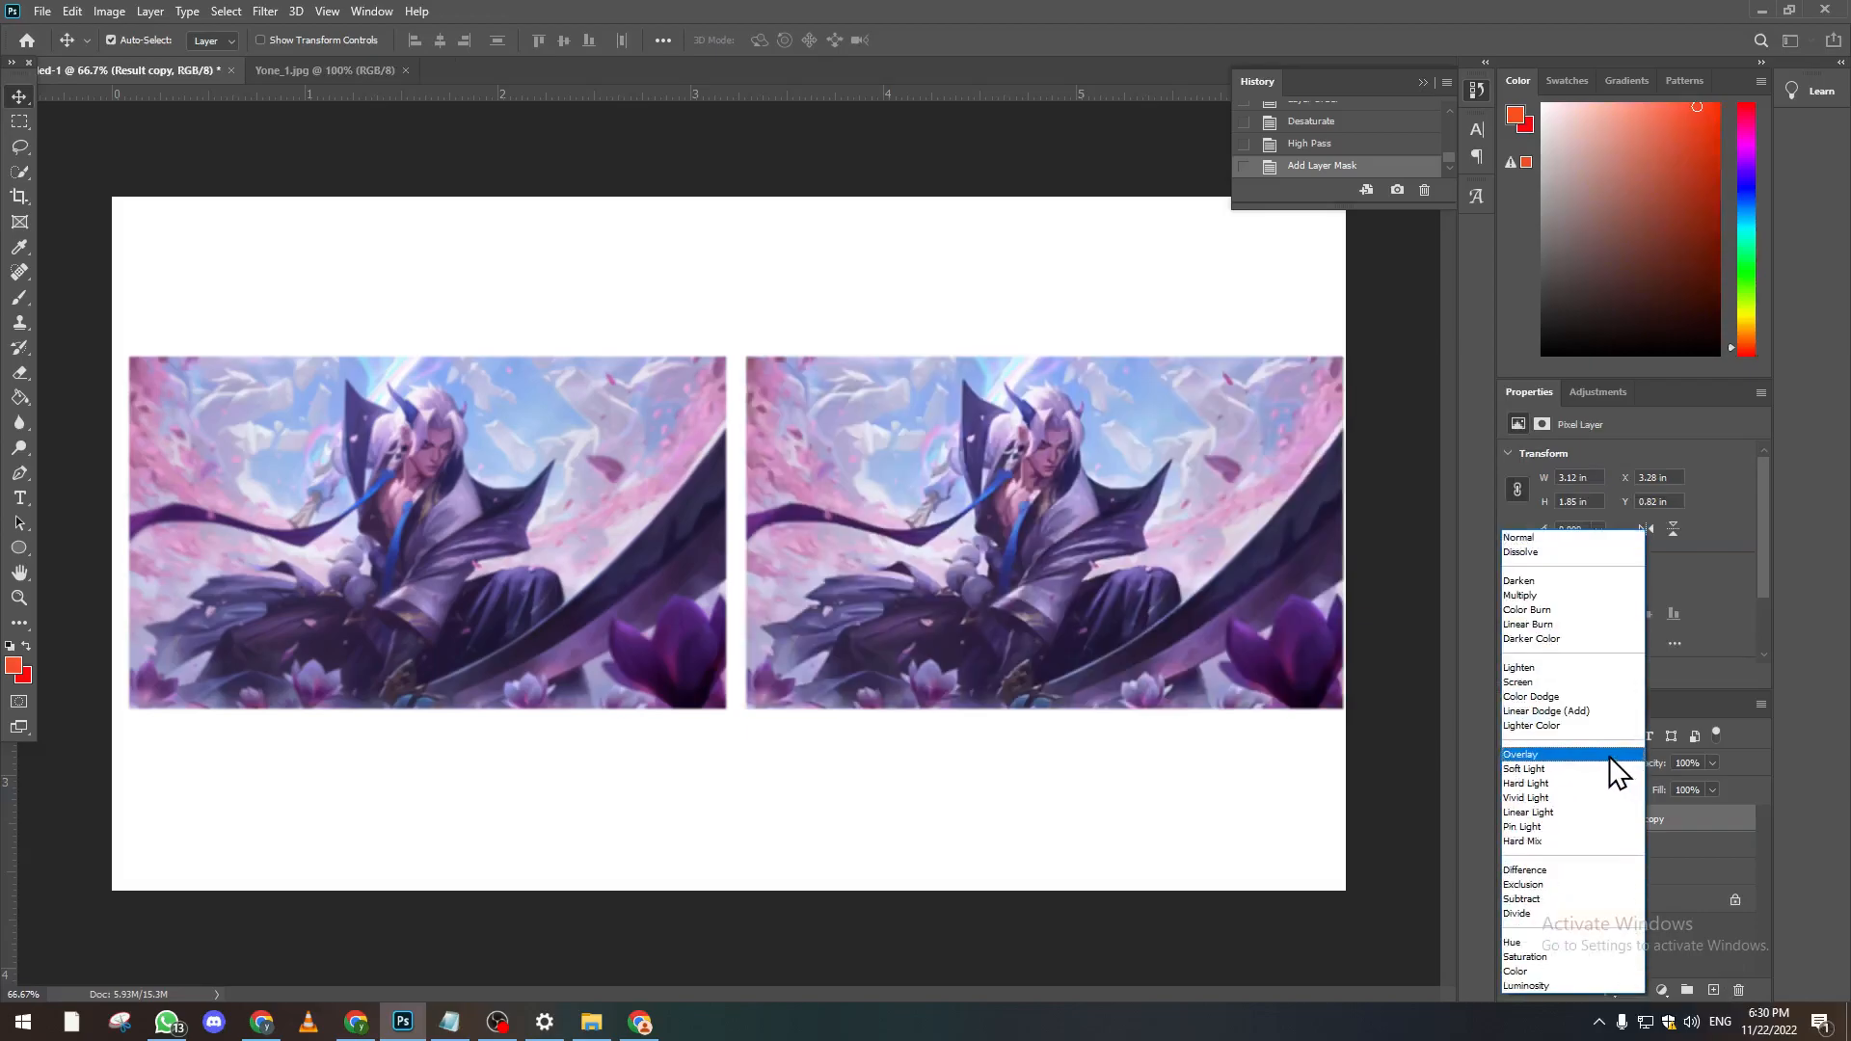
click(1535, 539)
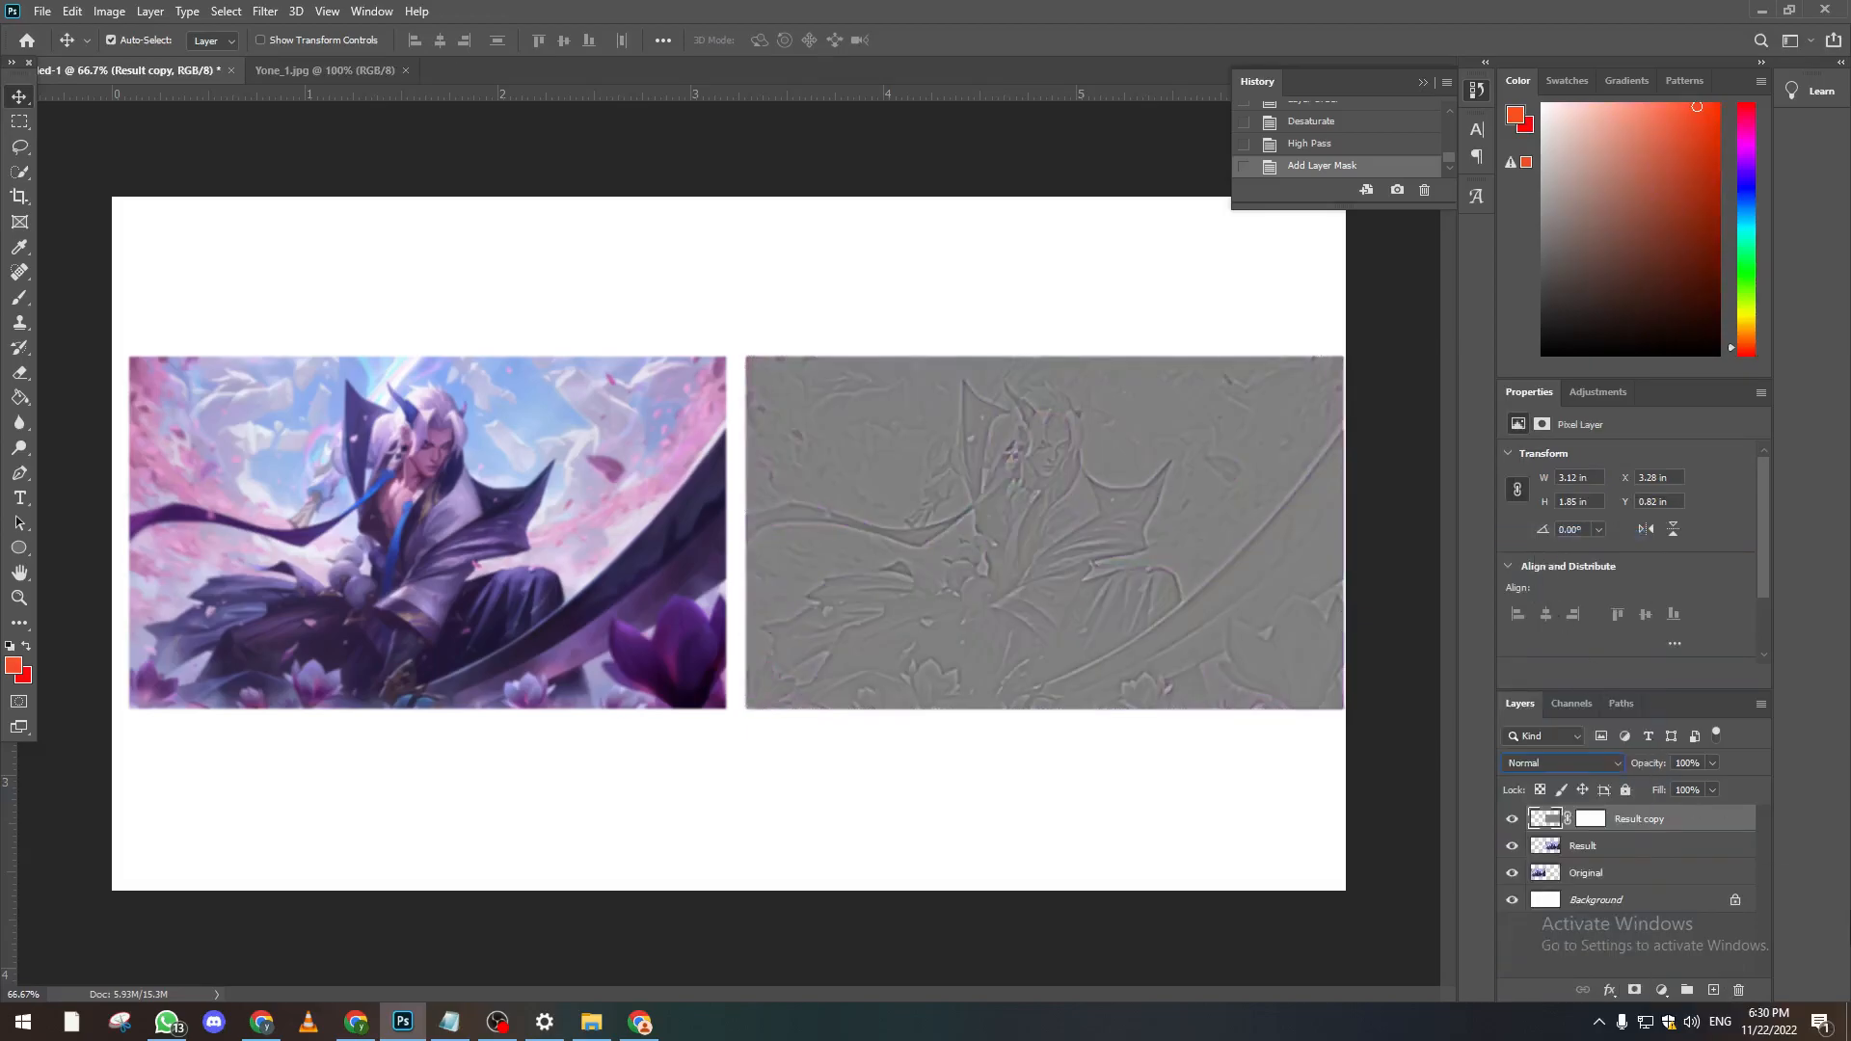
click(1581, 763)
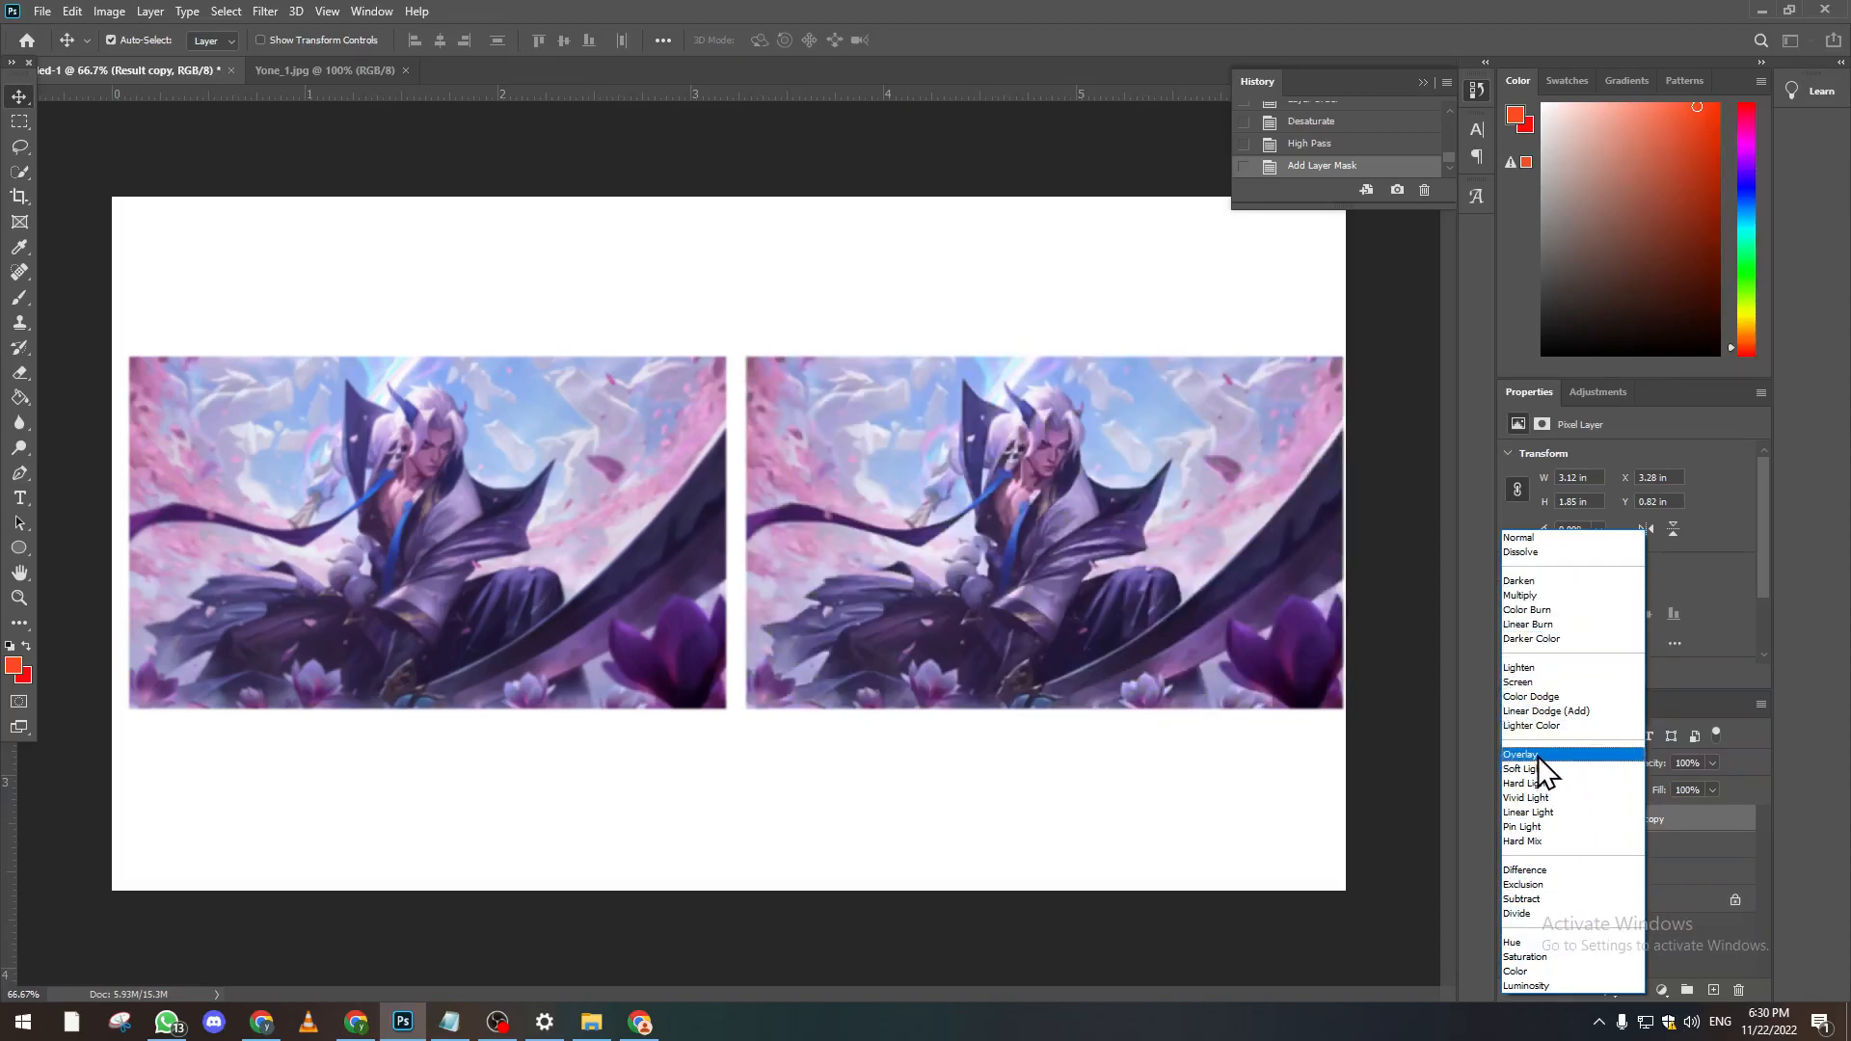
click(1536, 756)
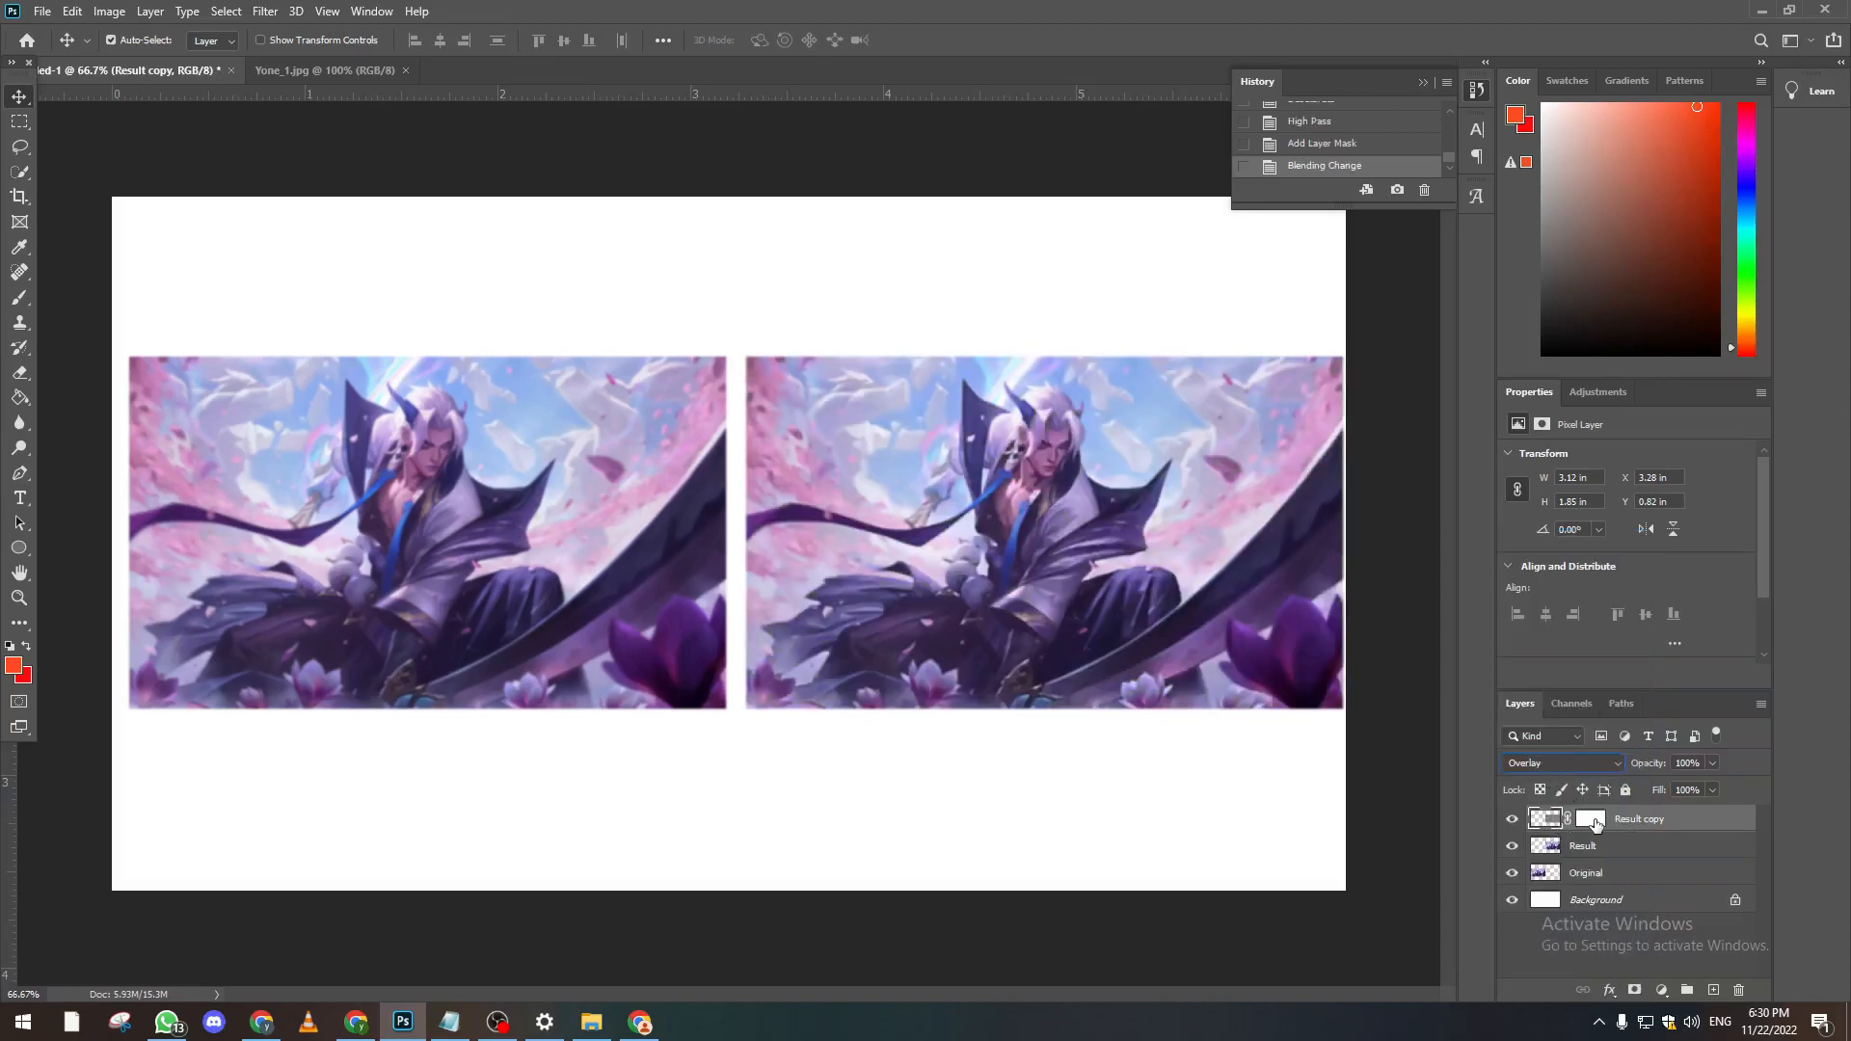
Step: Paint over the right-hand character's face, hair and clothing on the Result copy layer's mask with a soft white brush
click(1593, 818)
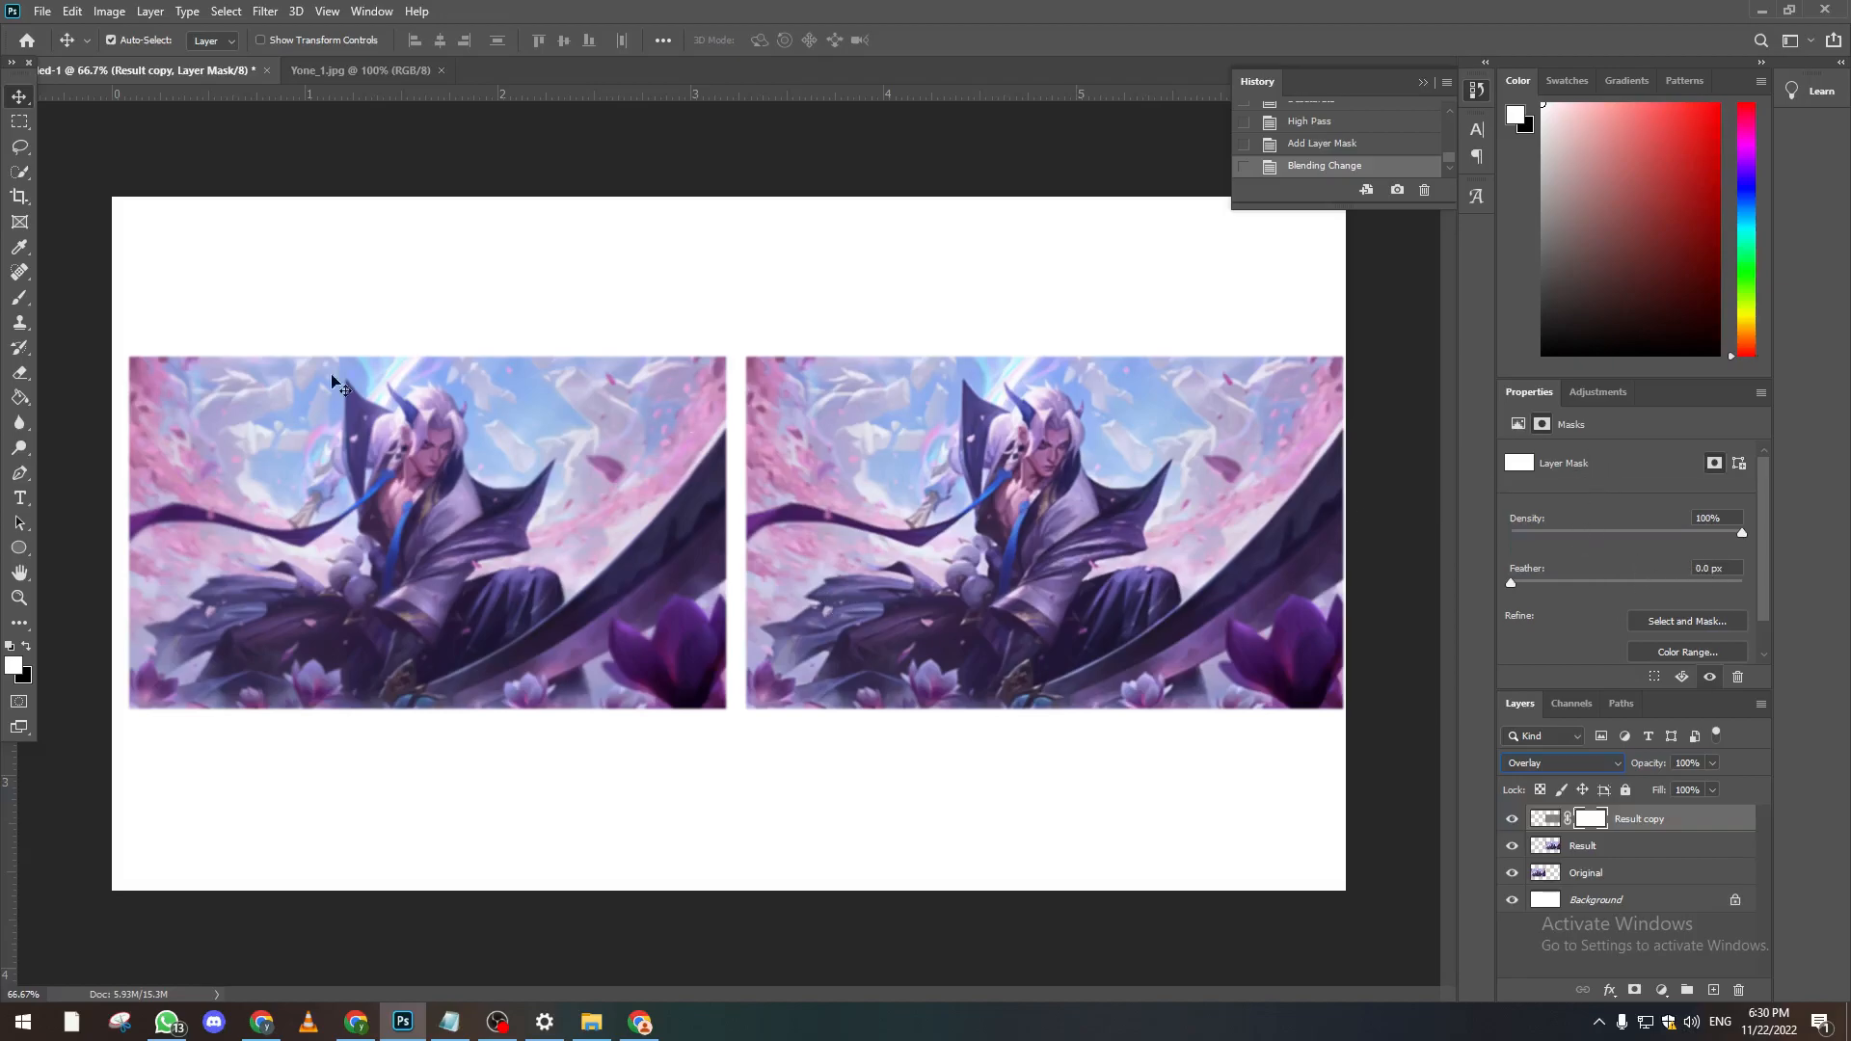
click(19, 297)
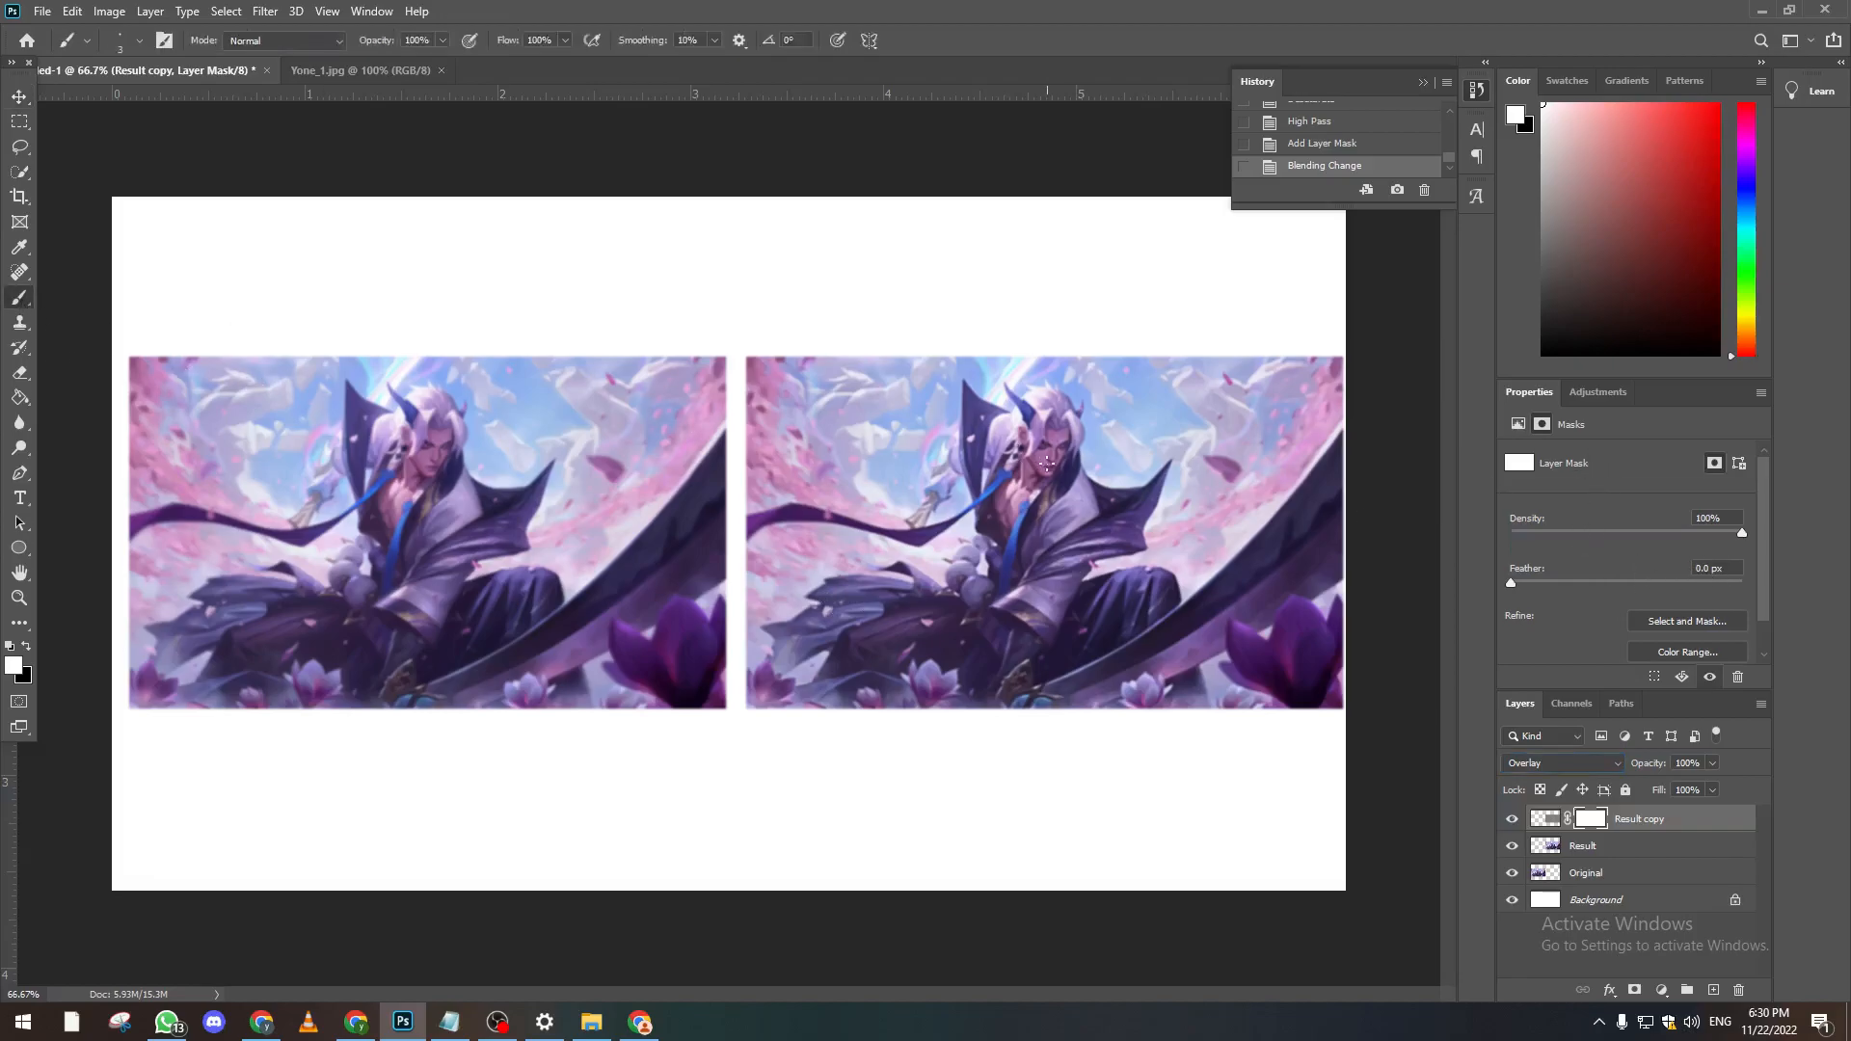
click(139, 40)
click(149, 99)
click(140, 40)
mouse_move(1036, 449)
mouse_down()
mouse_move(1061, 436)
mouse_move(1040, 406)
mouse_move(1062, 434)
mouse_up()
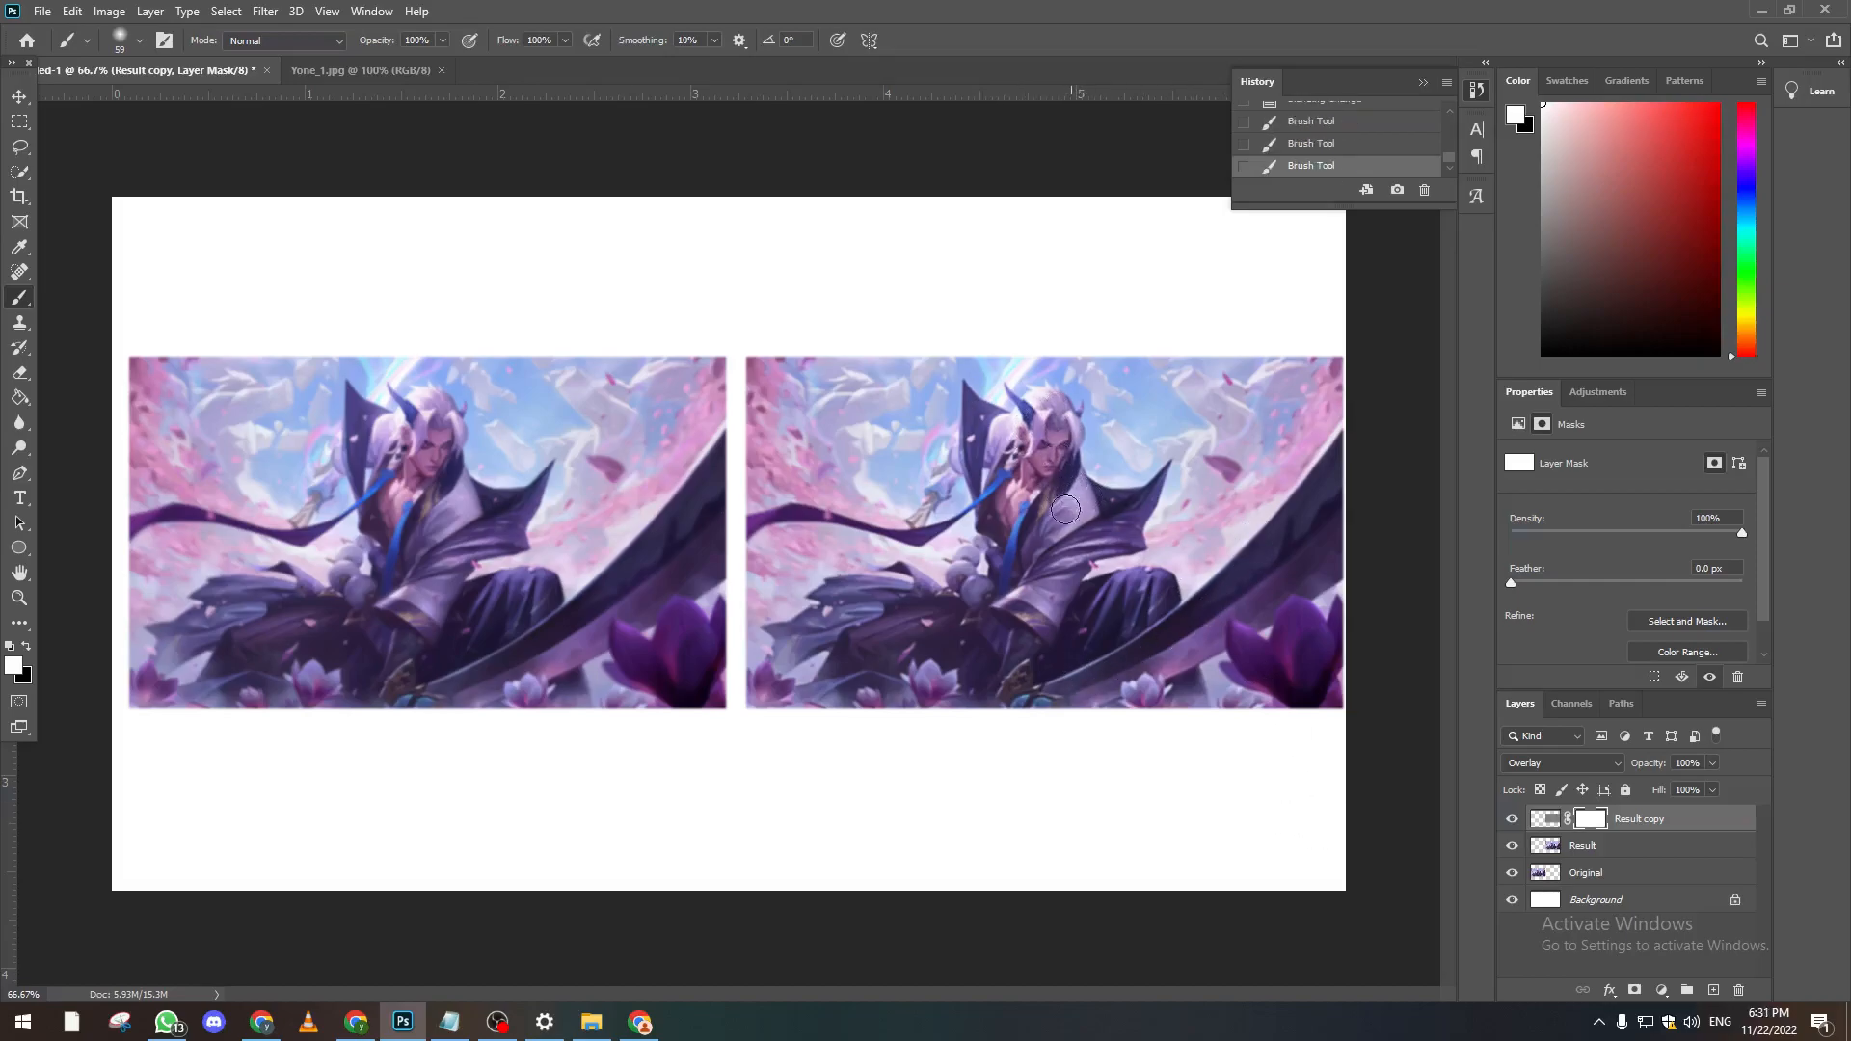
drag(1083, 547, 1042, 558)
mouse_move(987, 465)
mouse_down()
mouse_move(974, 410)
mouse_move(986, 424)
mouse_up()
Step: Examine the character's face up close in the Original and Result images to compare their sharpness
click(20, 598)
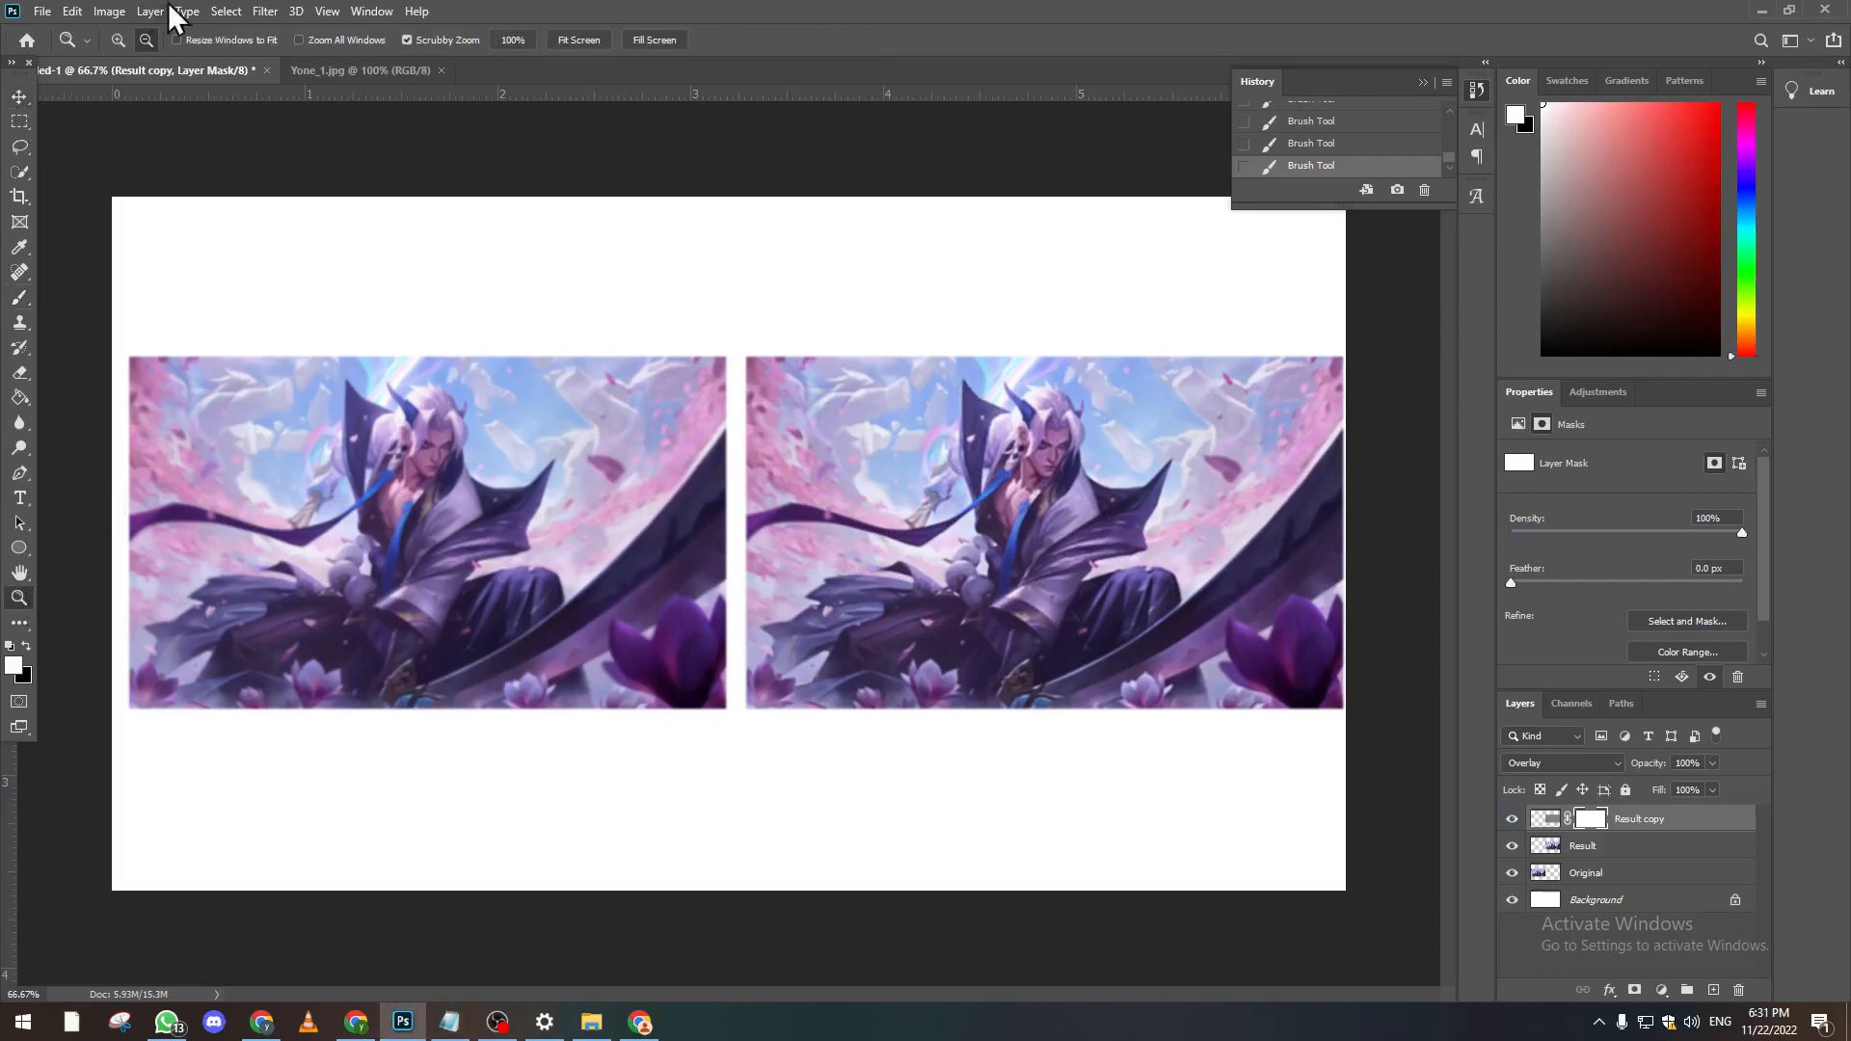
drag(357, 374, 687, 606)
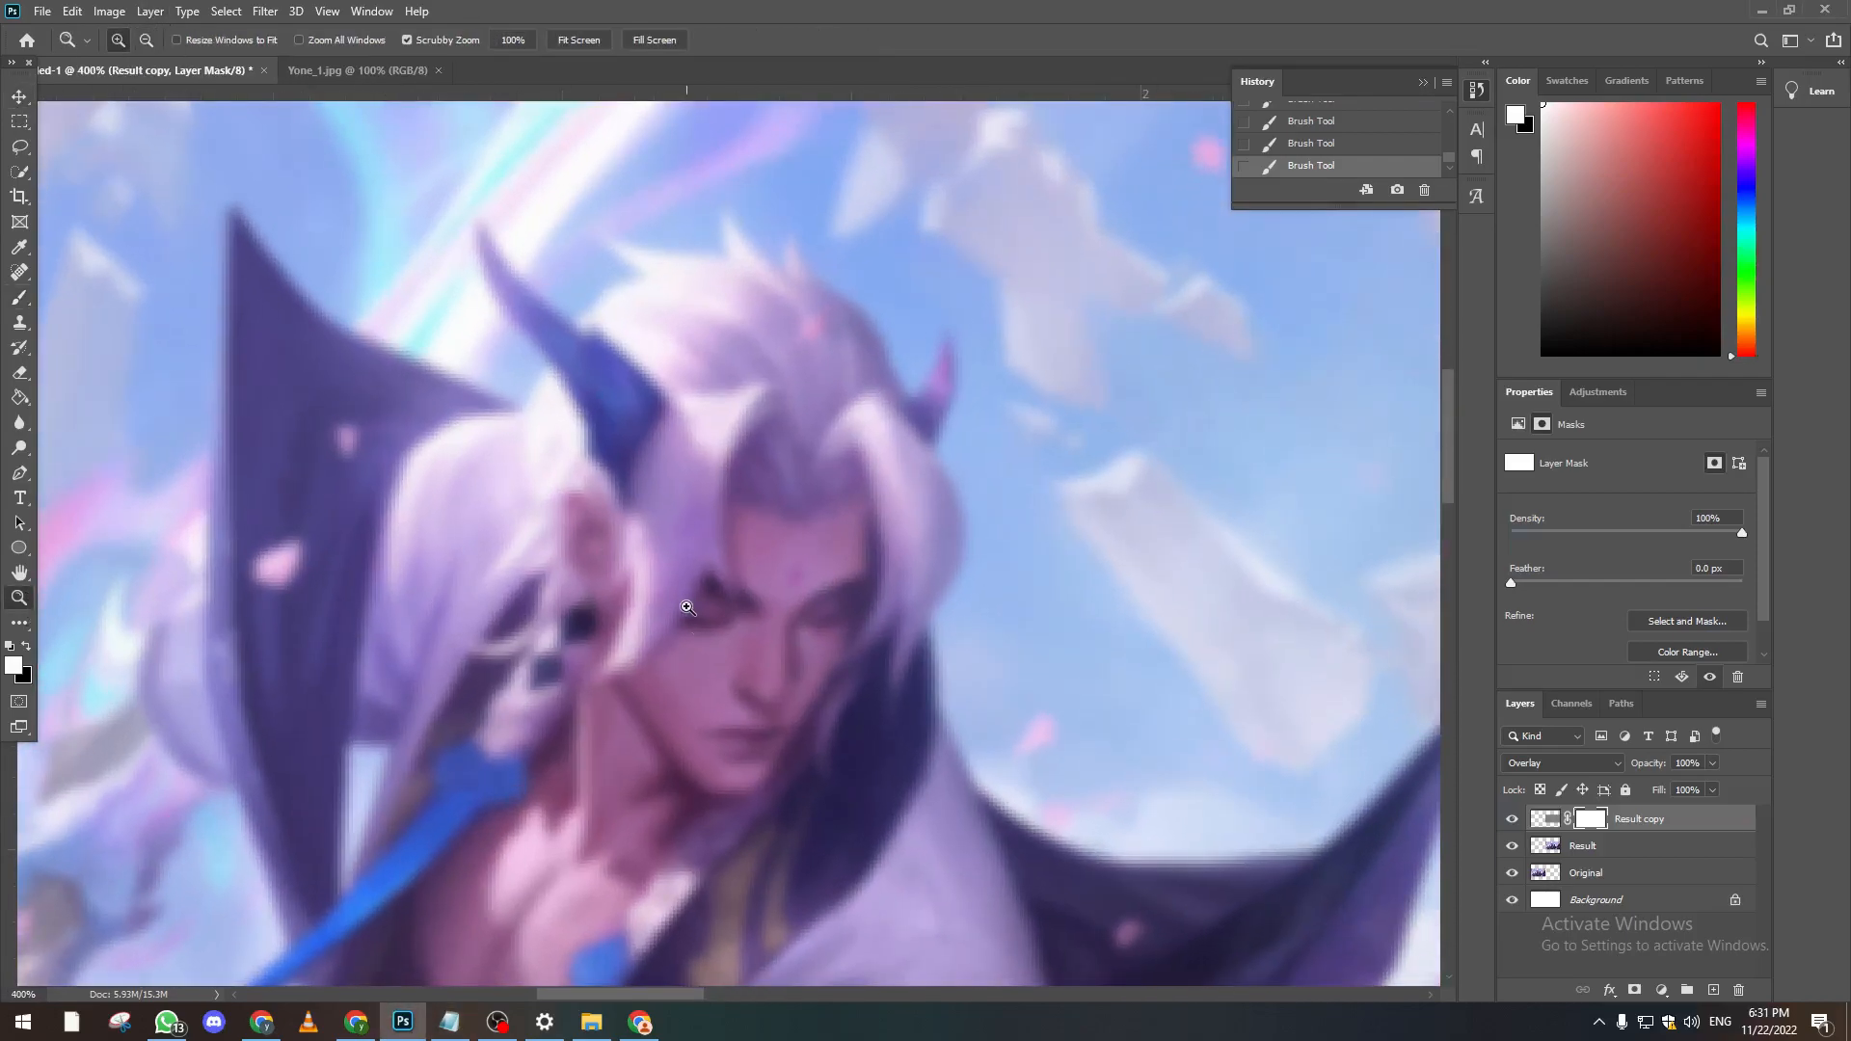
mouse_move(667, 998)
mouse_down()
mouse_move(1068, 993)
mouse_move(675, 977)
mouse_up()
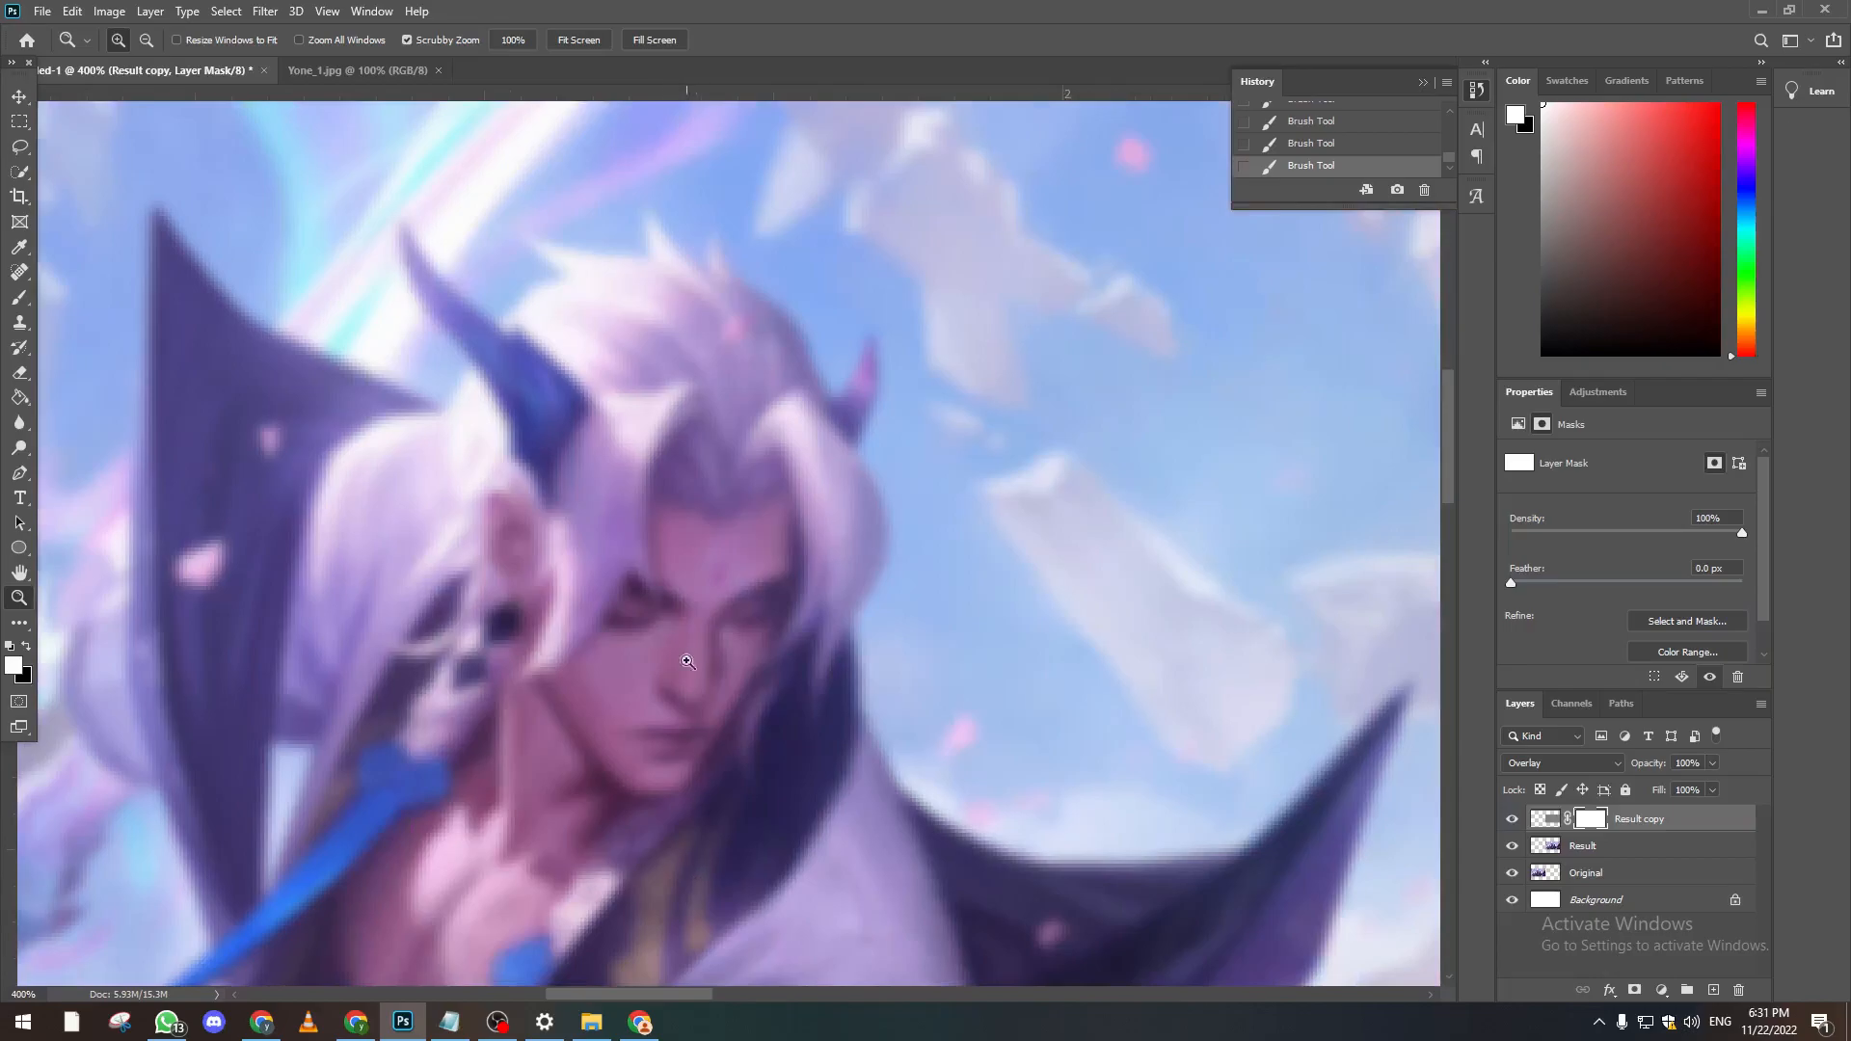
drag(695, 996, 1109, 993)
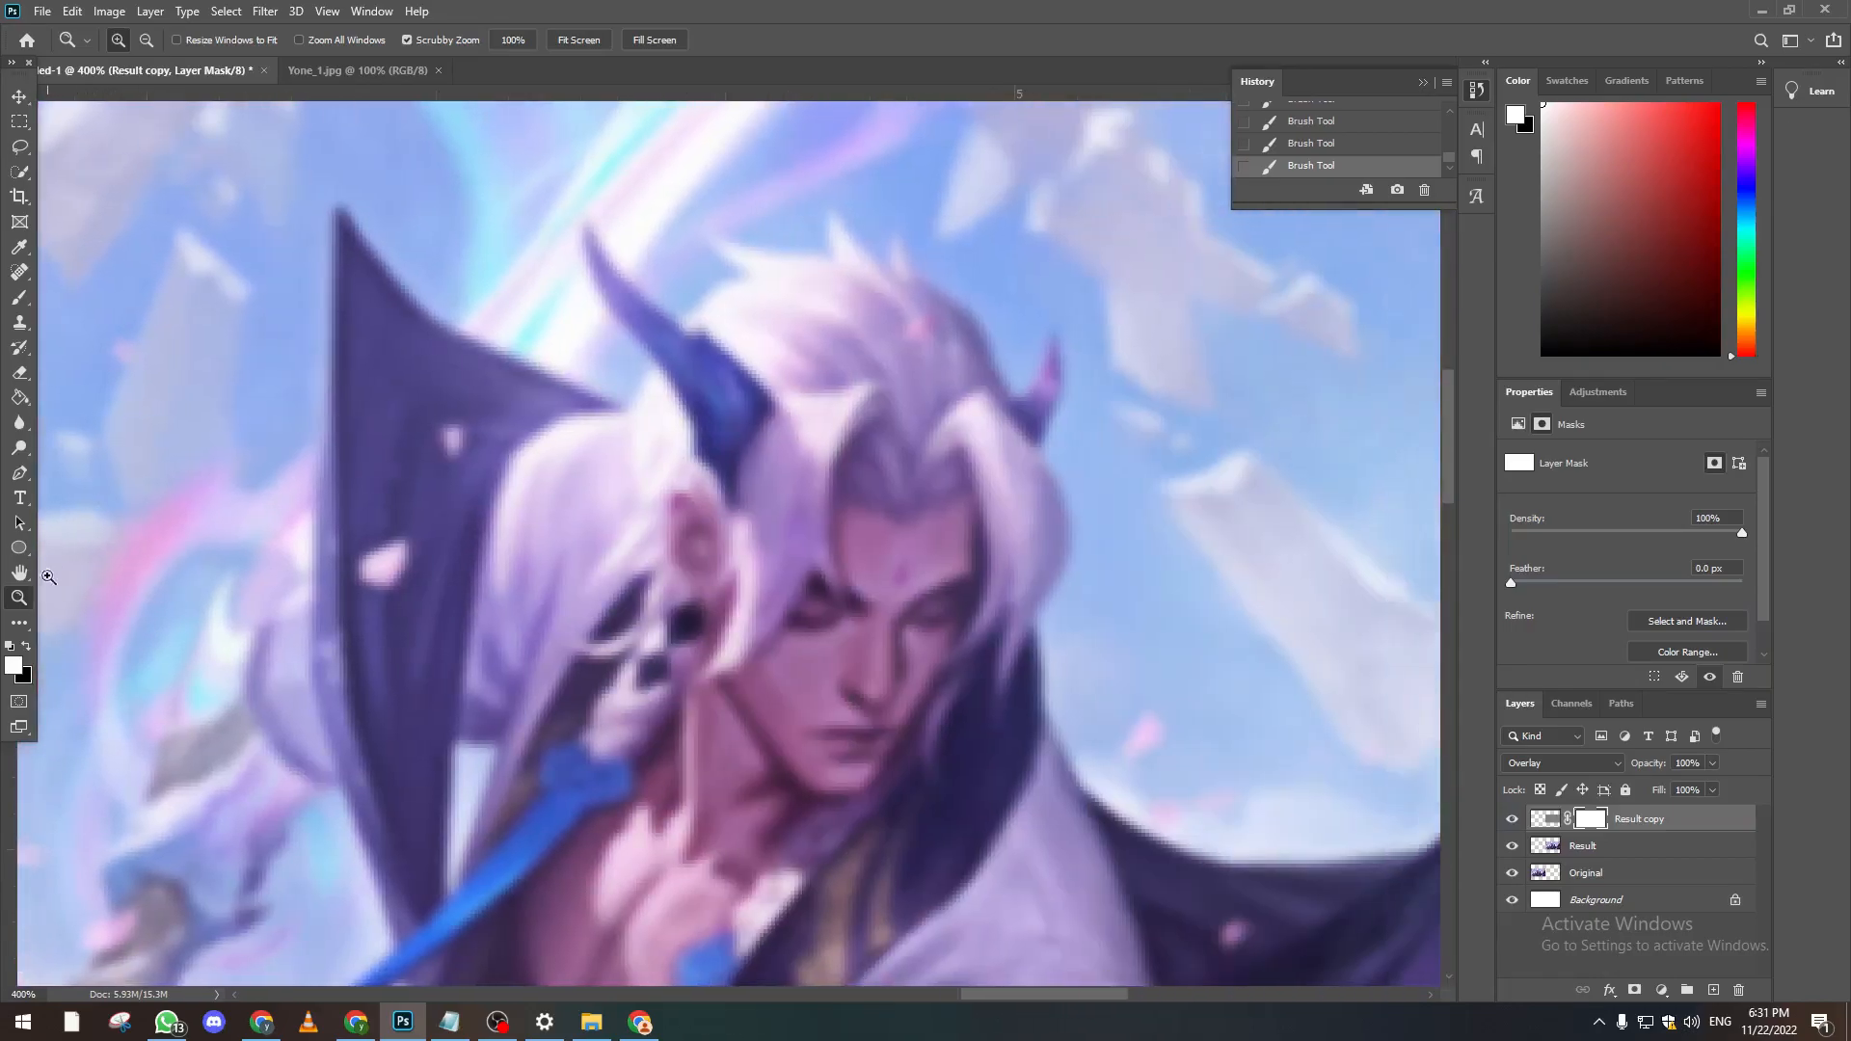
click(145, 40)
click(448, 368)
click(449, 368)
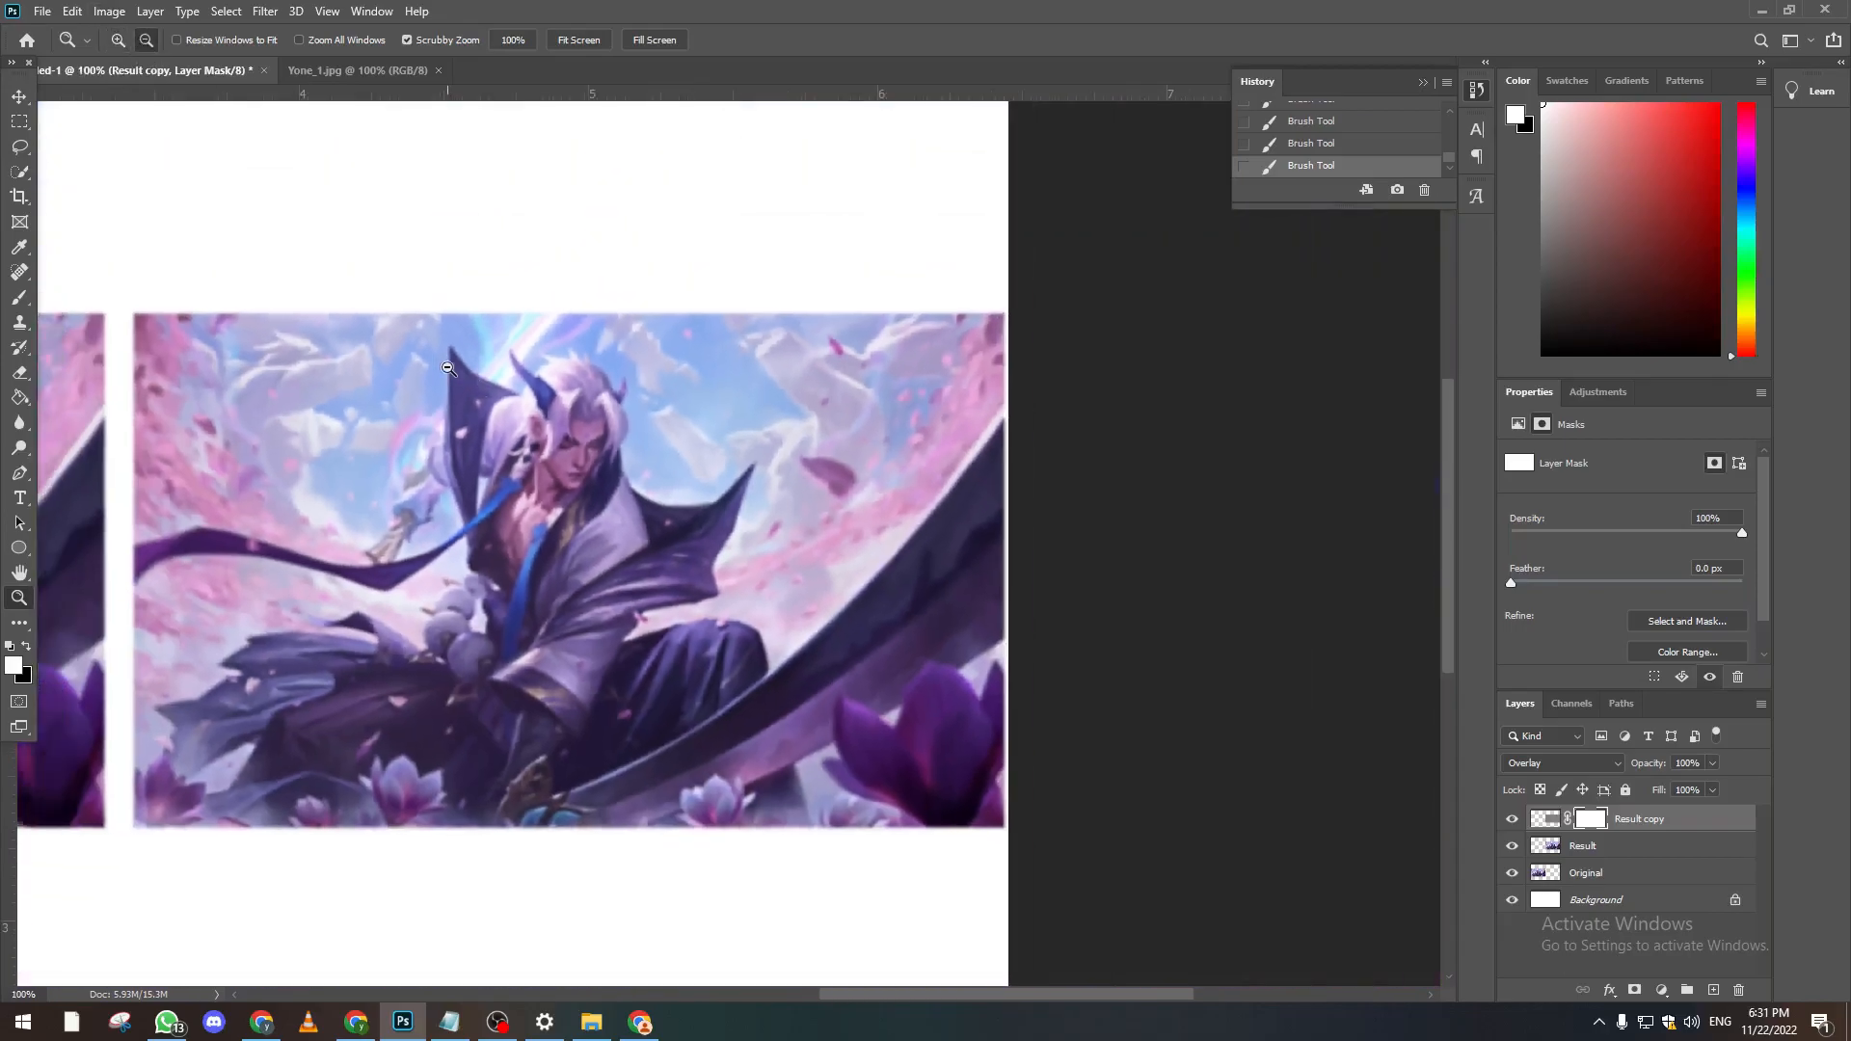
click(449, 369)
click(512, 409)
Step: Duplicate the masked Overlay layer three times to strengthen the sharpening of the Result image
drag(1678, 817, 1695, 810)
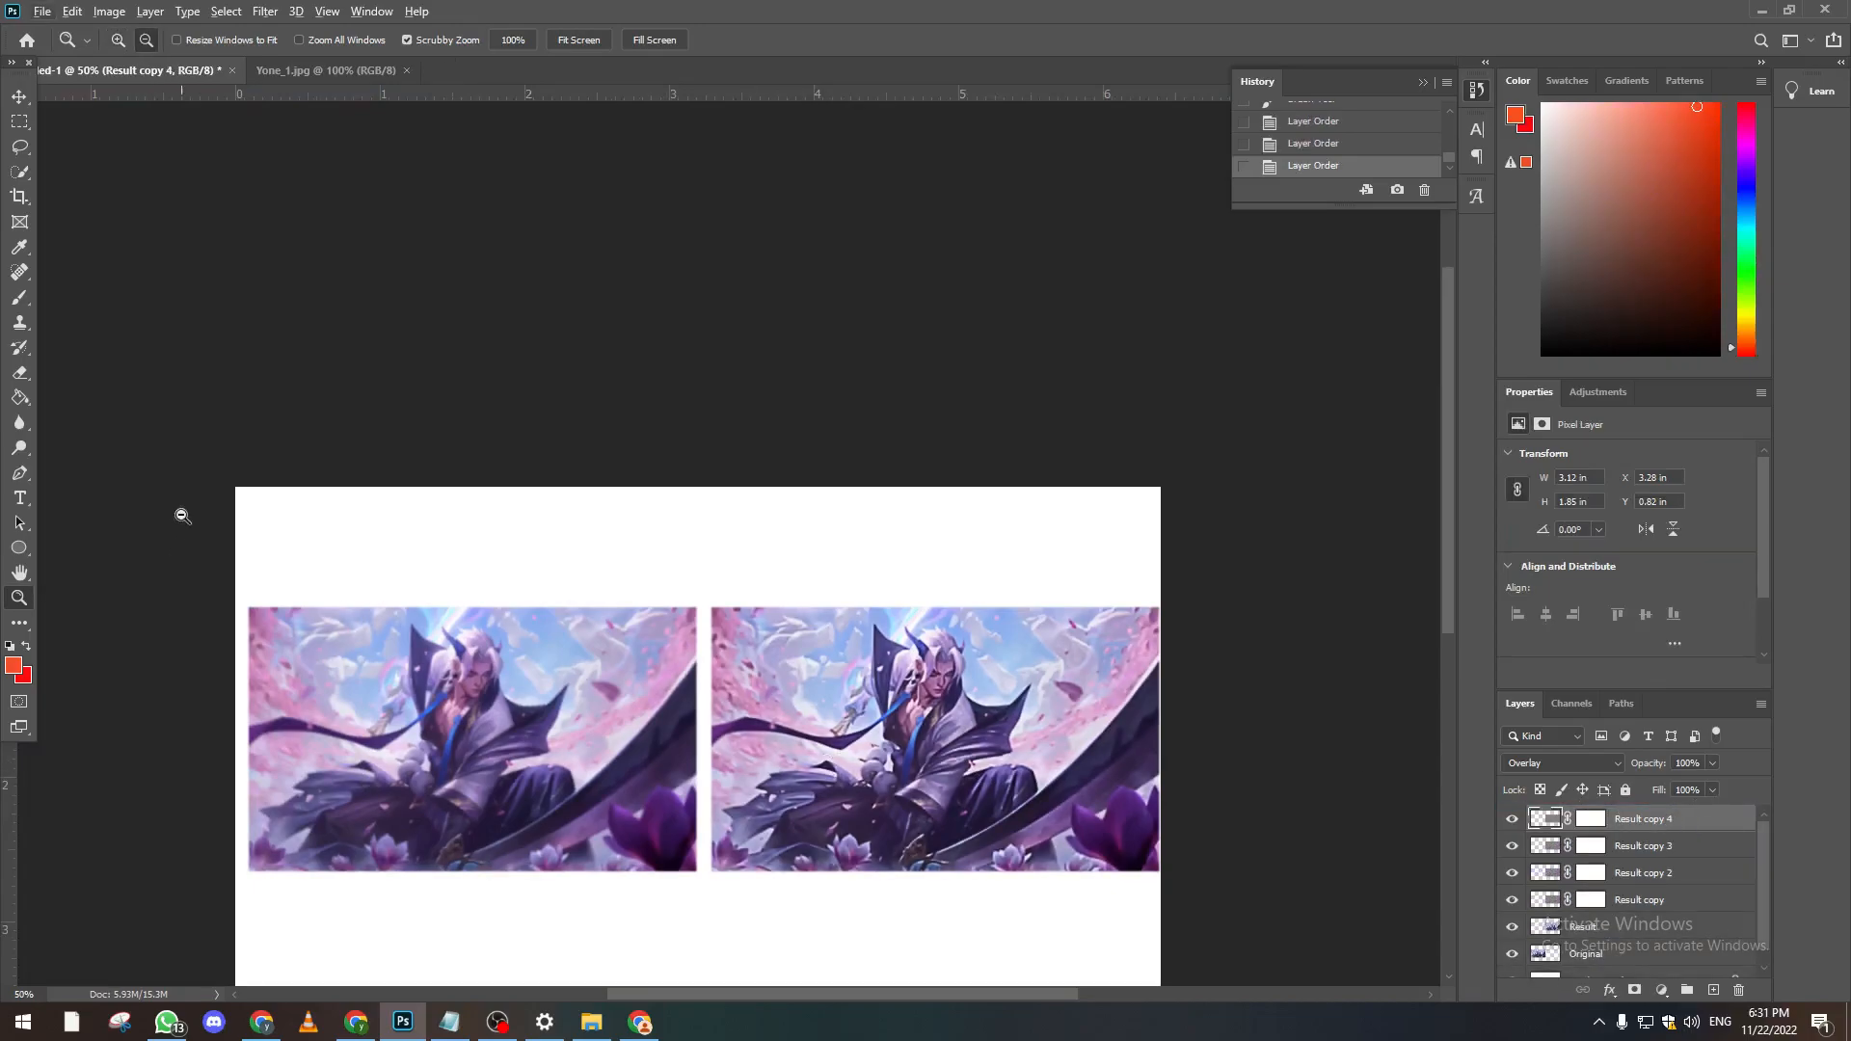
click(120, 41)
click(685, 815)
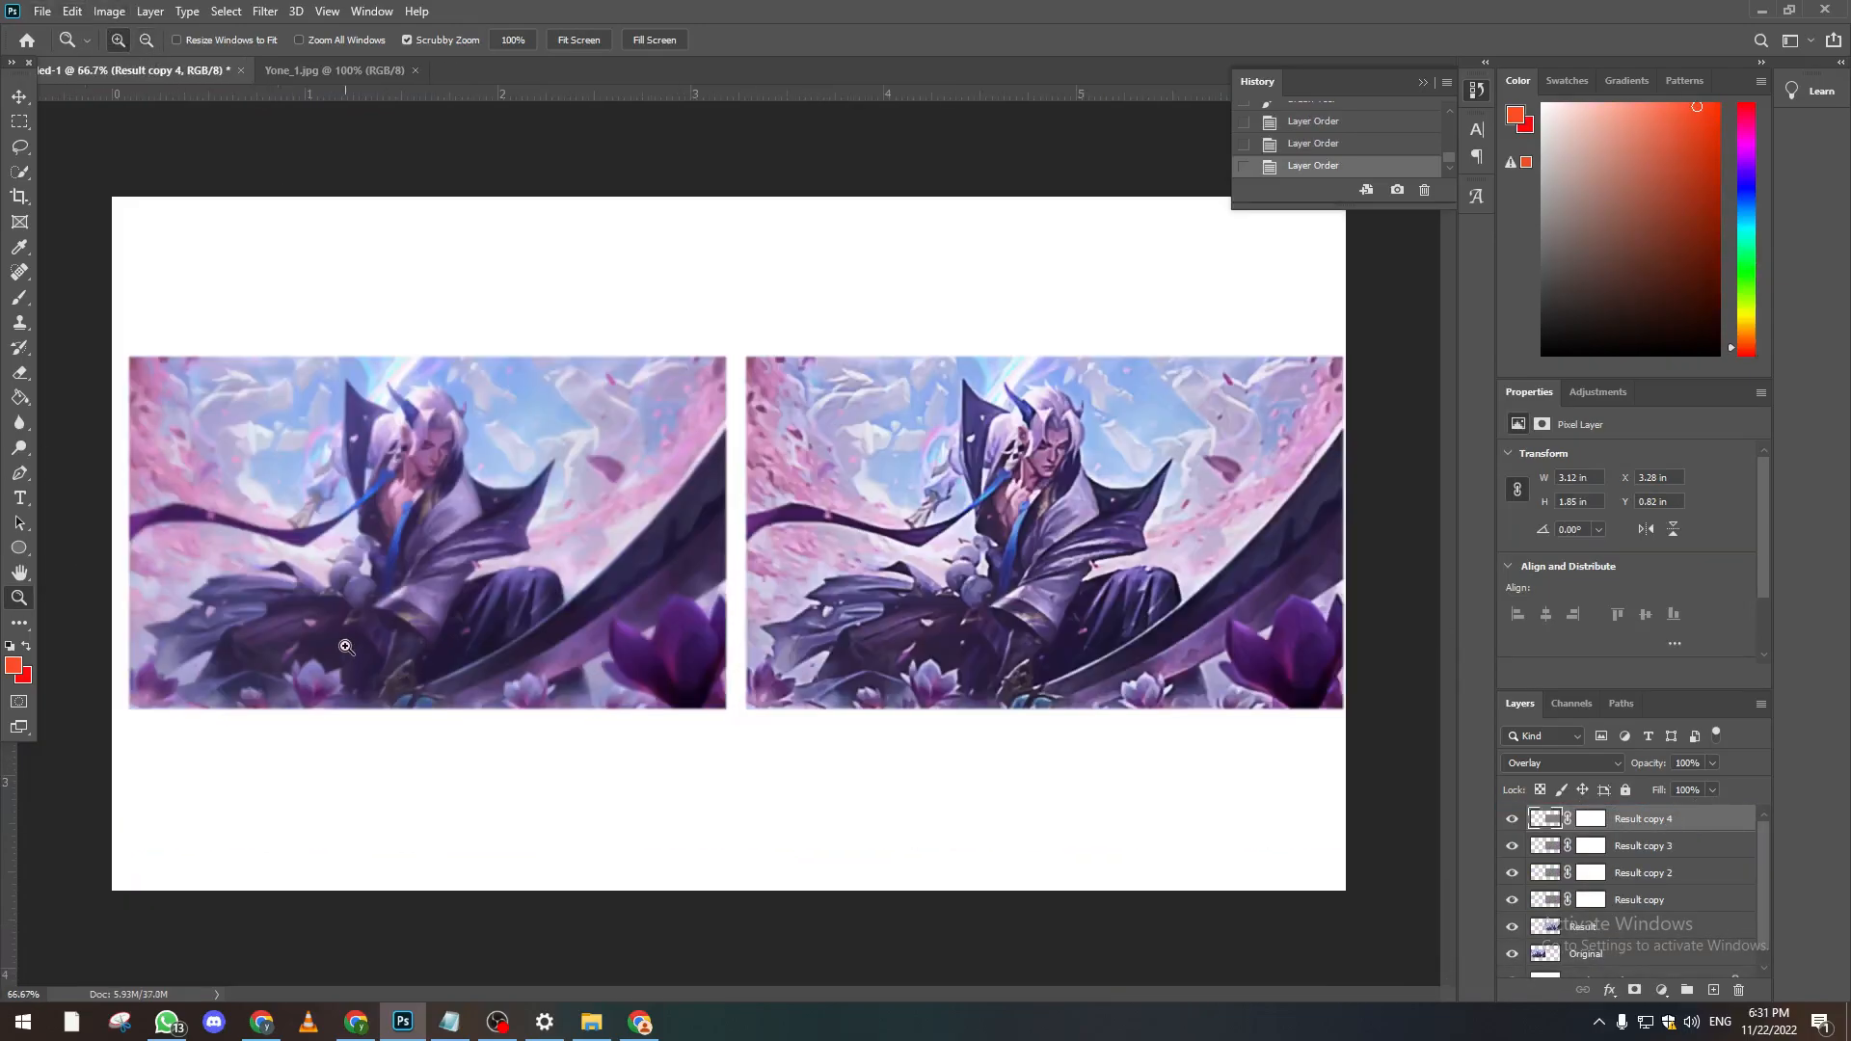
Step: Inspect the more strongly sharpened Result image up close and compare it with the Original across the whole canvas
click(345, 649)
click(314, 363)
drag(709, 993, 1048, 1001)
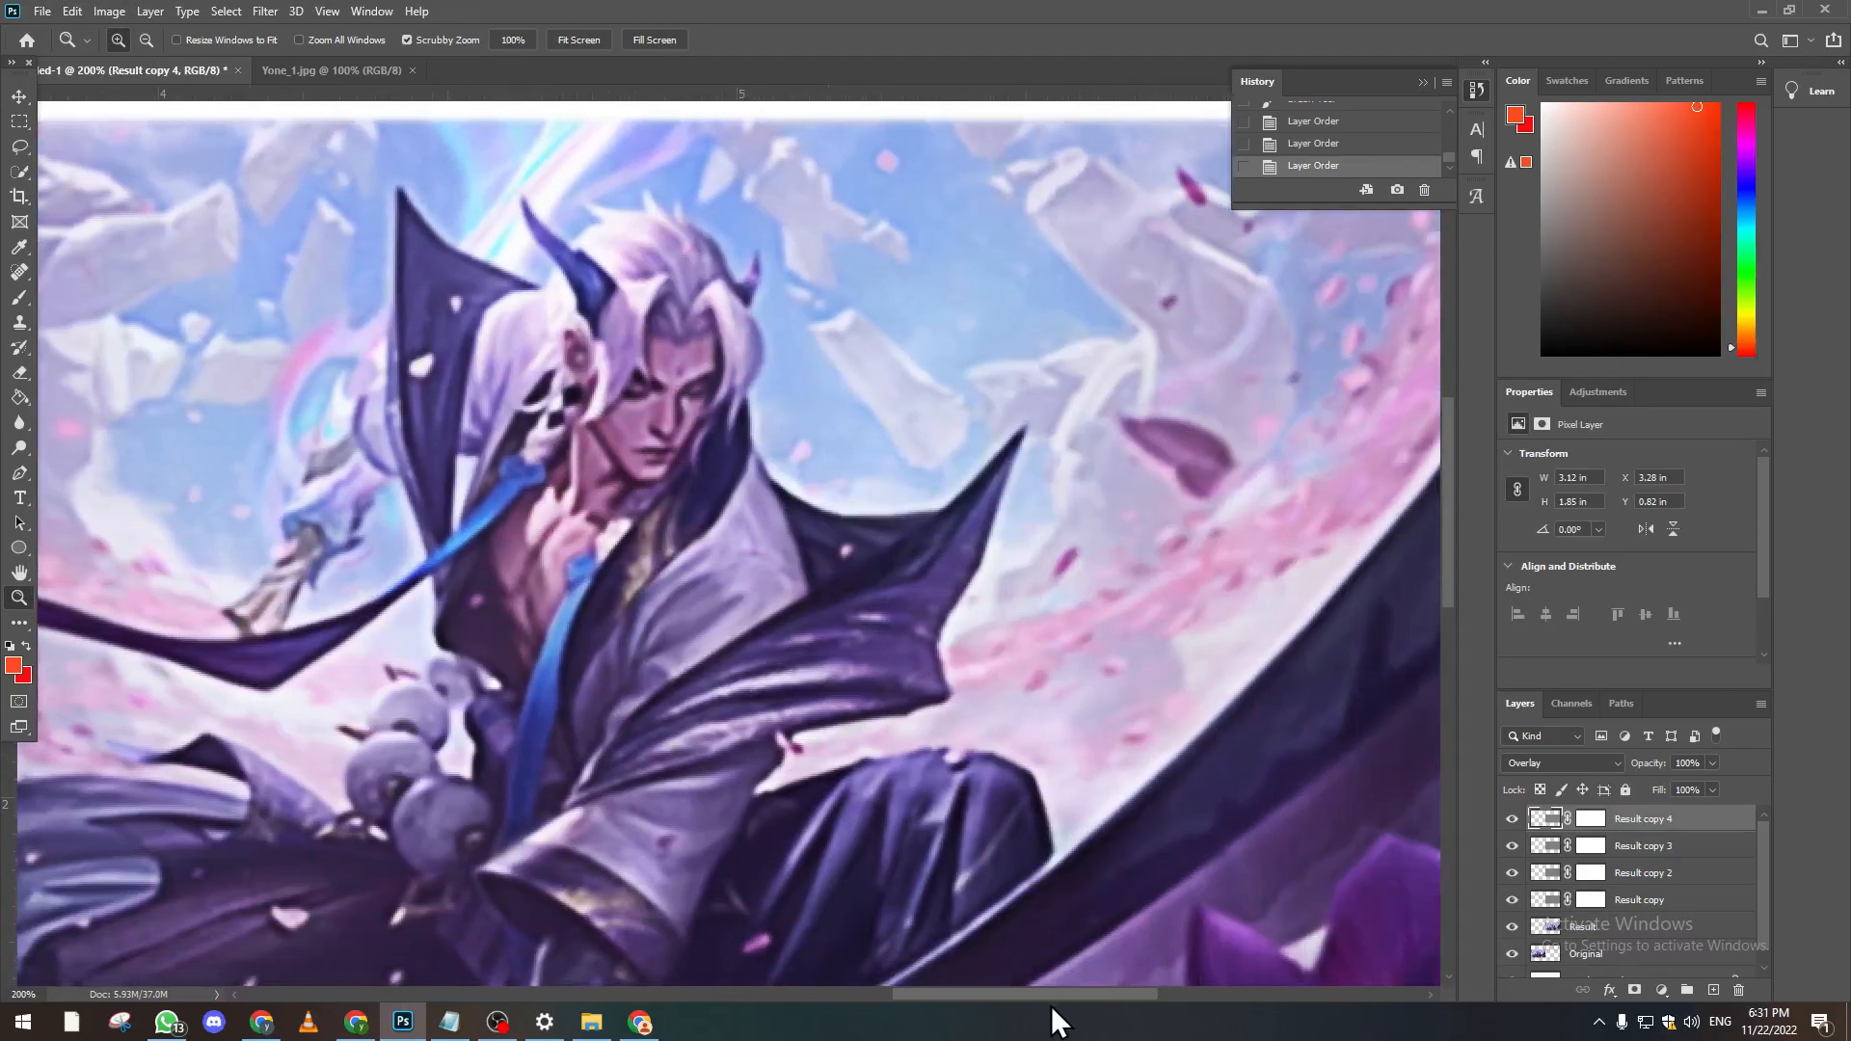
click(147, 40)
click(380, 432)
click(380, 432)
click(648, 676)
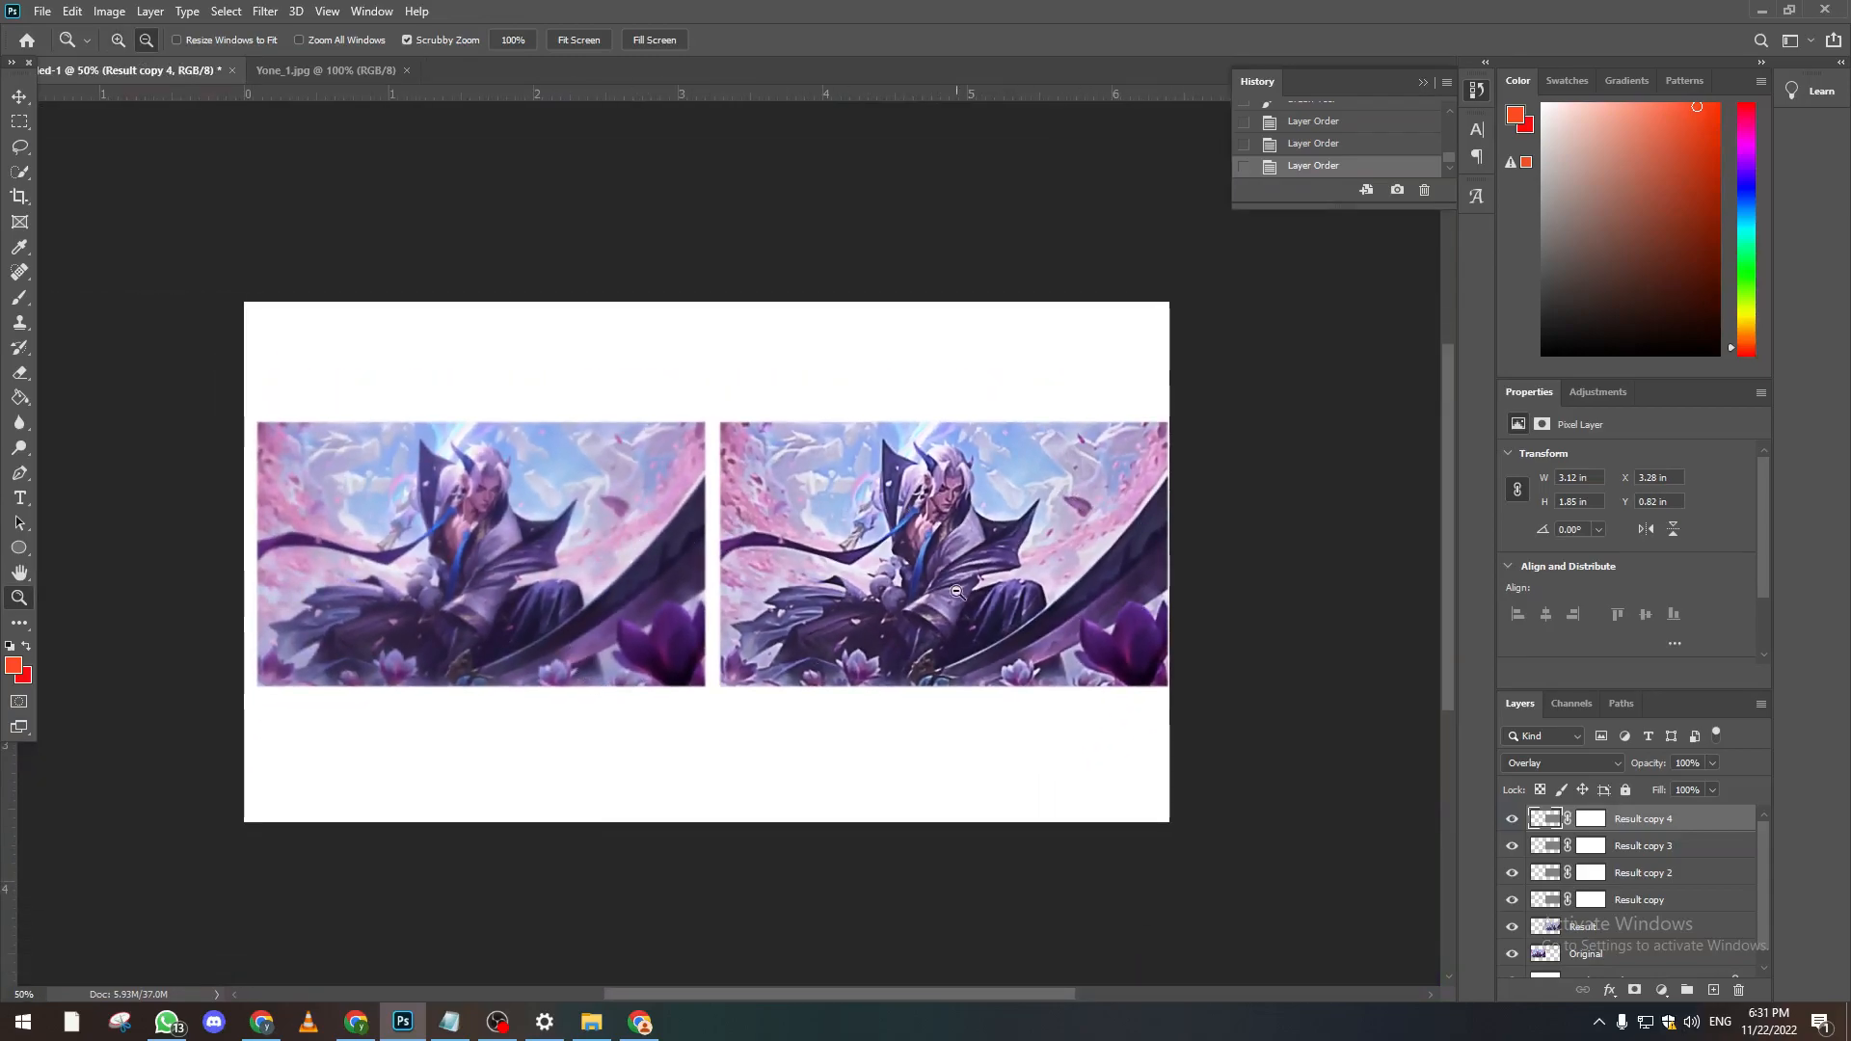
click(19, 100)
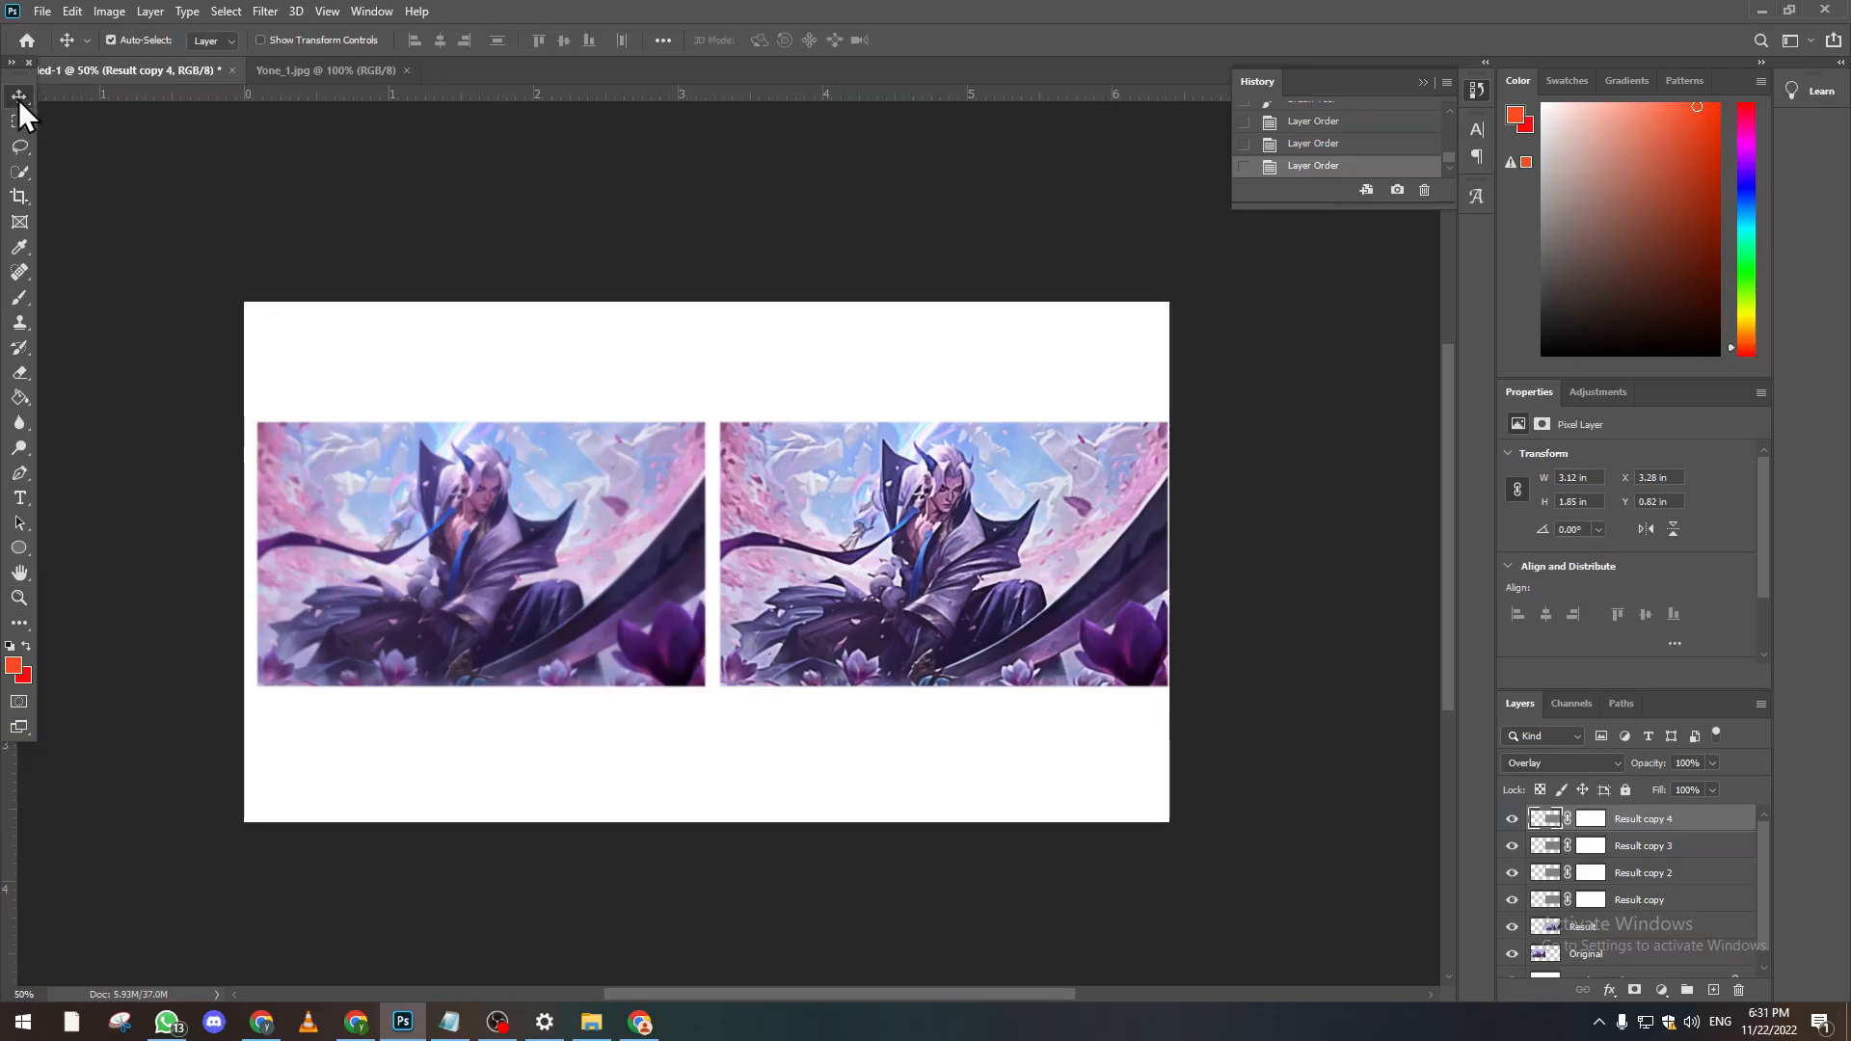